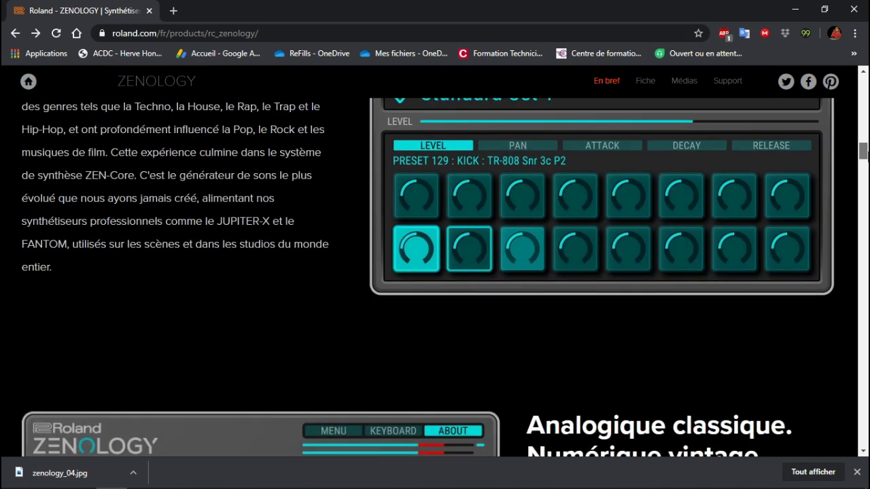
# Read through the feature sections of Roland's ZENOLOGY product page, including the synthesis, effects and sound expansion descriptions.
pyautogui.scroll(-7, 434, 272)
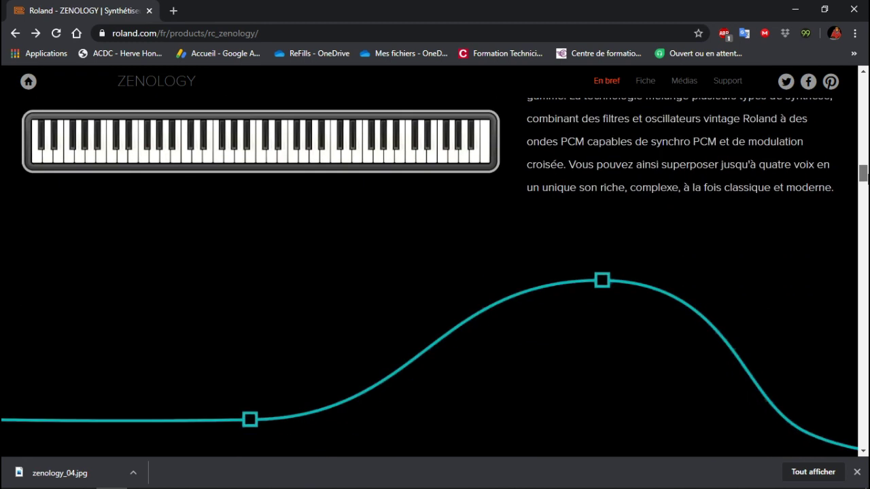
pyautogui.scroll(-10, 435, 271)
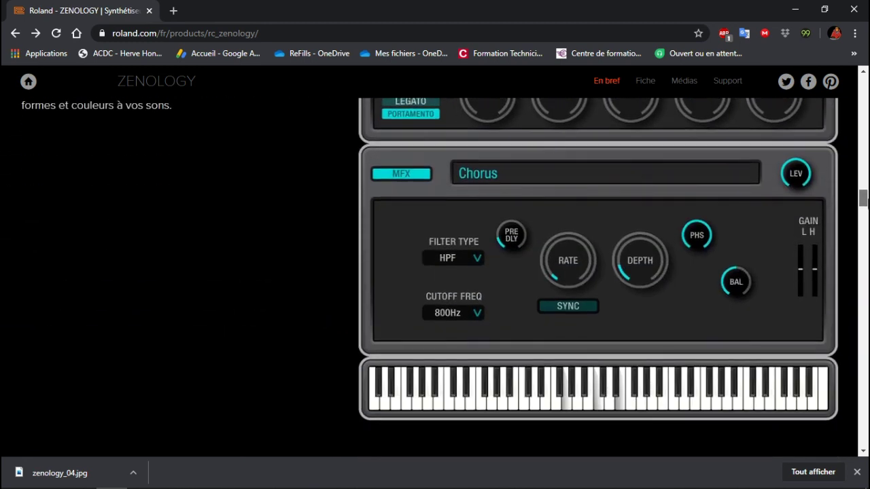
pyautogui.scroll(-3, 435, 272)
pyautogui.scroll(-3, 435, 272)
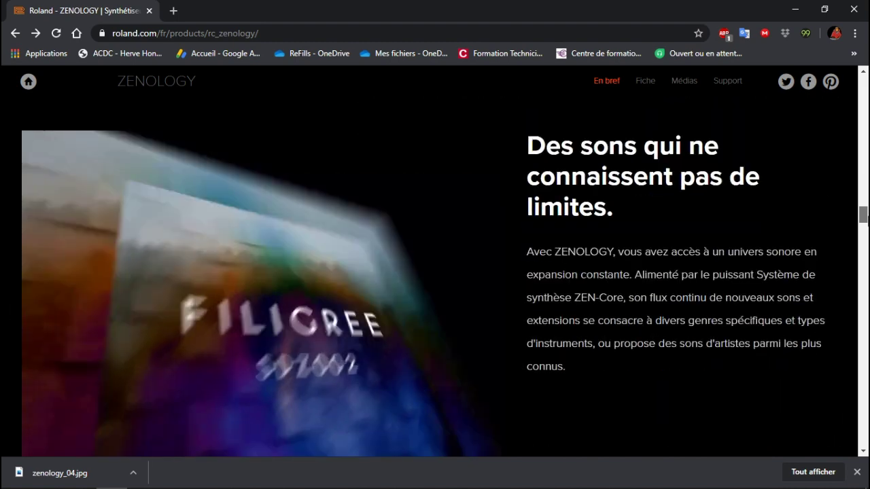
pyautogui.scroll(-7, 435, 272)
pyautogui.scroll(-4, 435, 271)
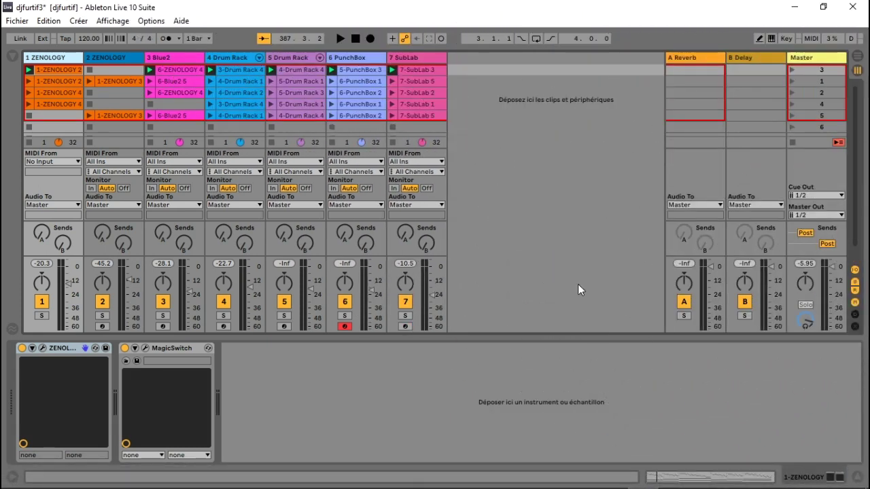
# In Ableton Live, insert a MIDI track after the SubLab track, and show the browser with the return tracks hidden.
pyautogui.rightClick(477, 59)
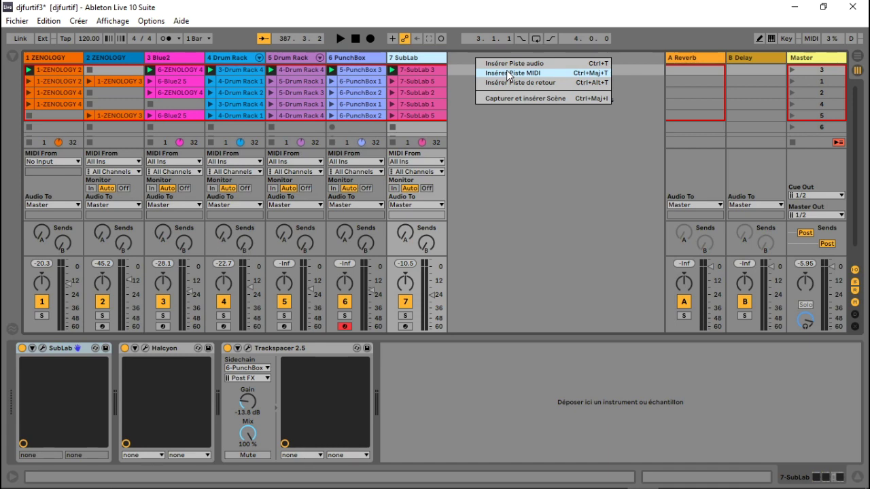
pyautogui.click(508, 74)
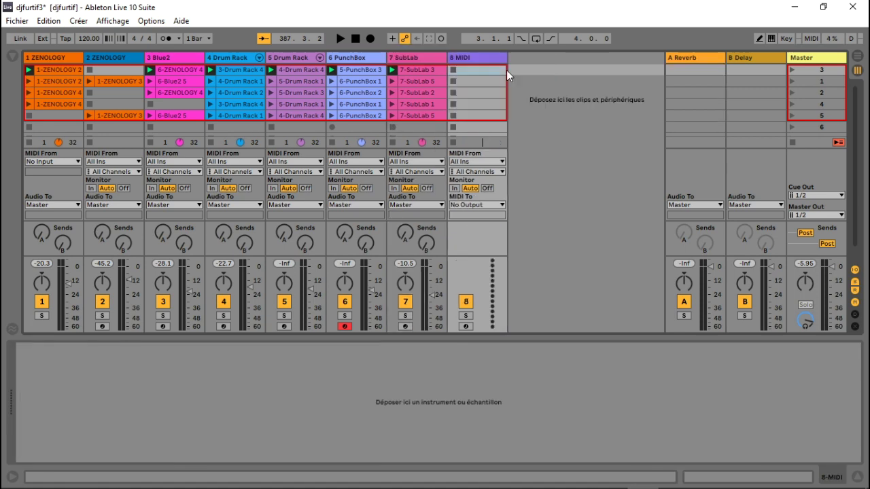
pyautogui.click(12, 57)
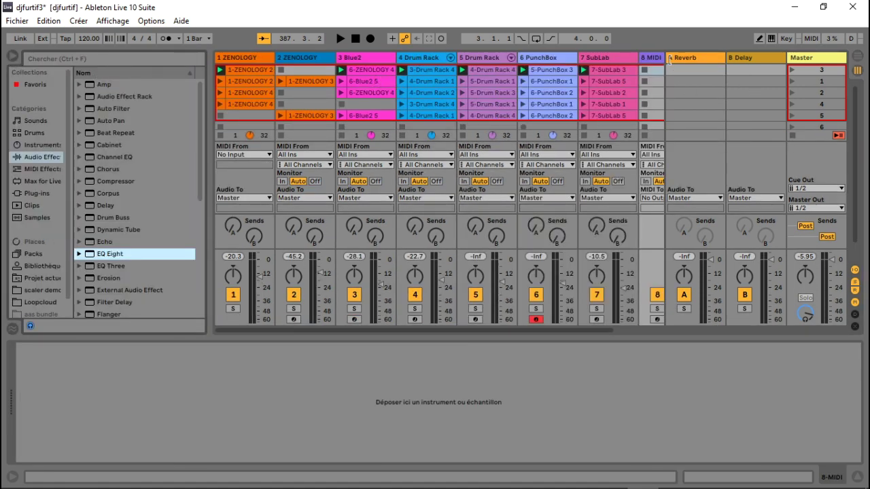
pyautogui.click(855, 292)
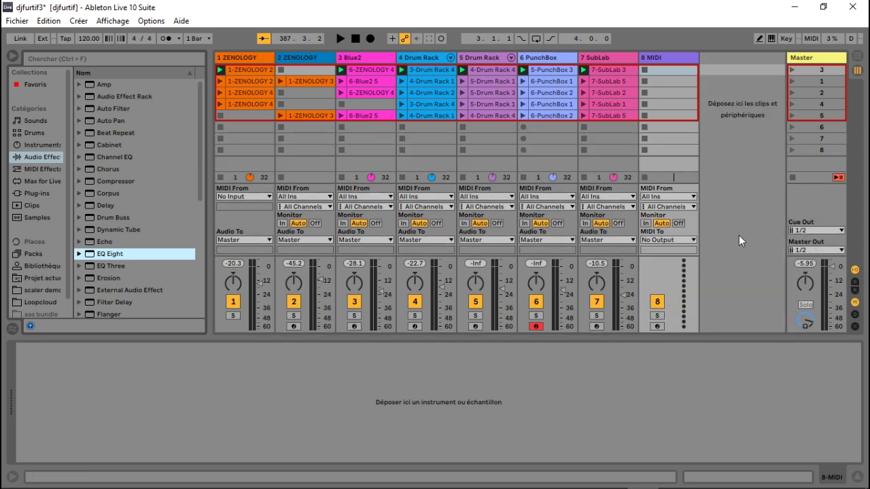
# Load the ZENOLOGY instrument from the VST3 Roland Cloud plug-ins onto the new MIDI track.
pyautogui.click(649, 59)
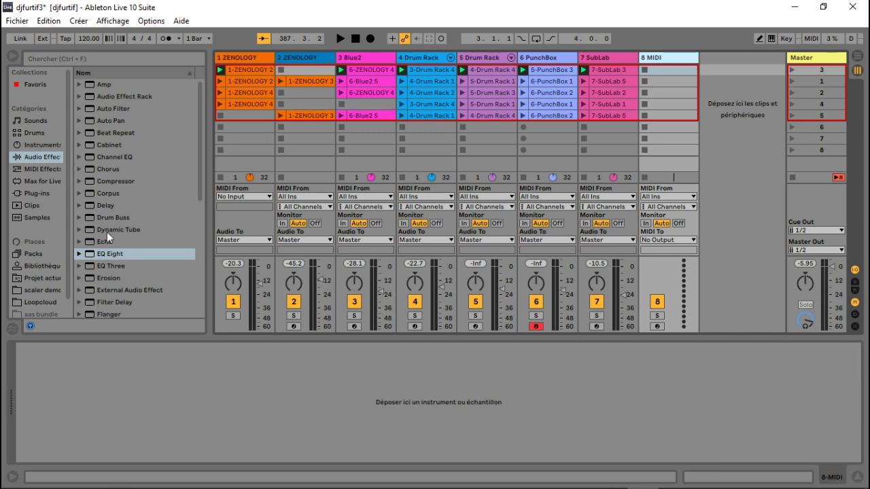
pyautogui.click(29, 194)
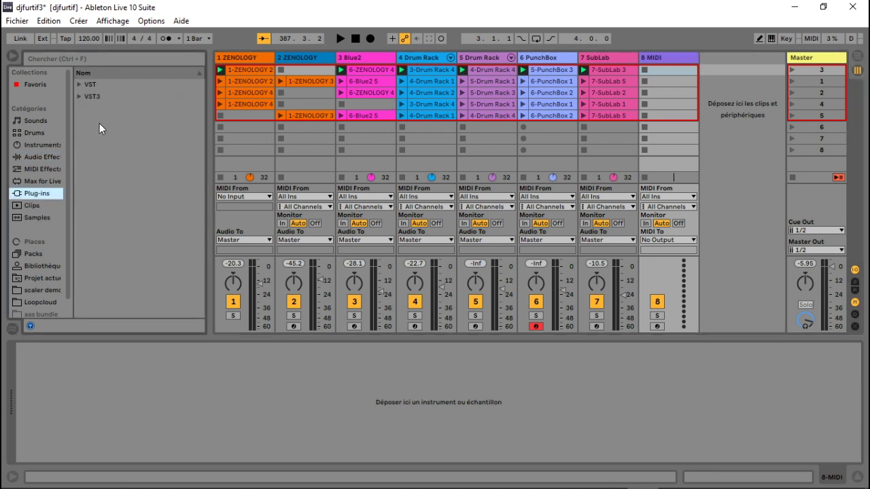
pyautogui.click(82, 96)
pyautogui.moveTo(203, 114); pyautogui.dragTo(223, 223)
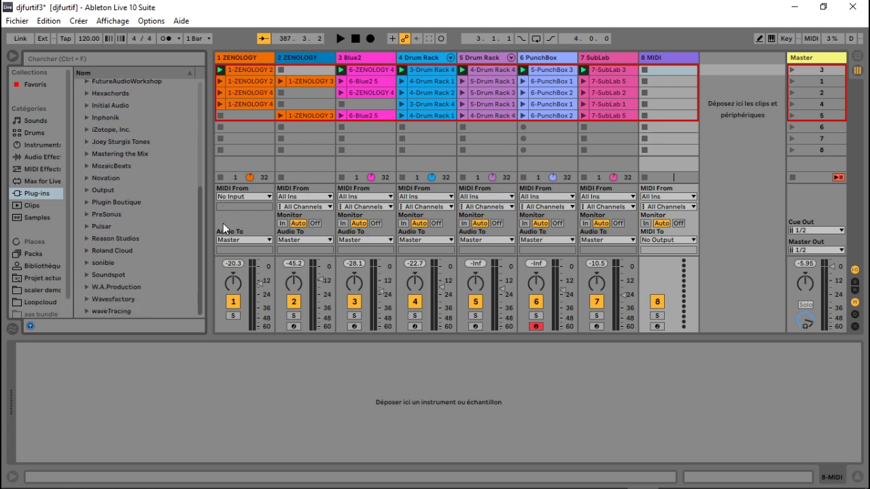
pyautogui.click(87, 250)
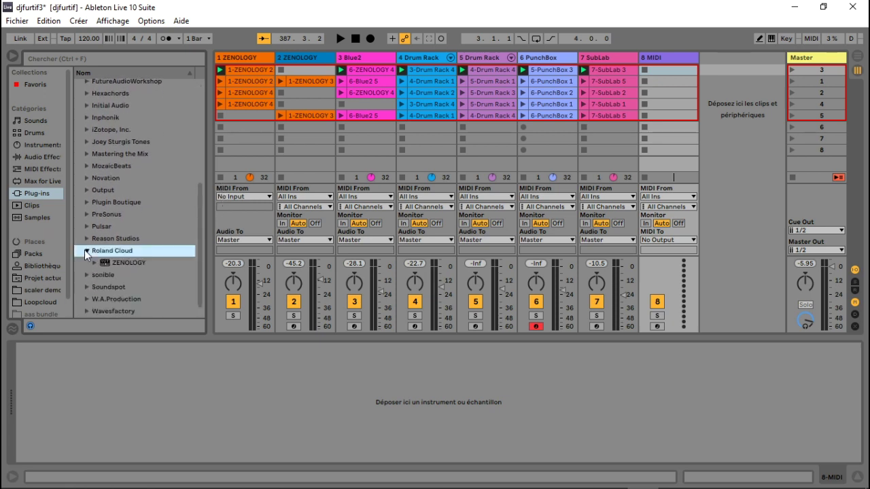
pyautogui.click(132, 262)
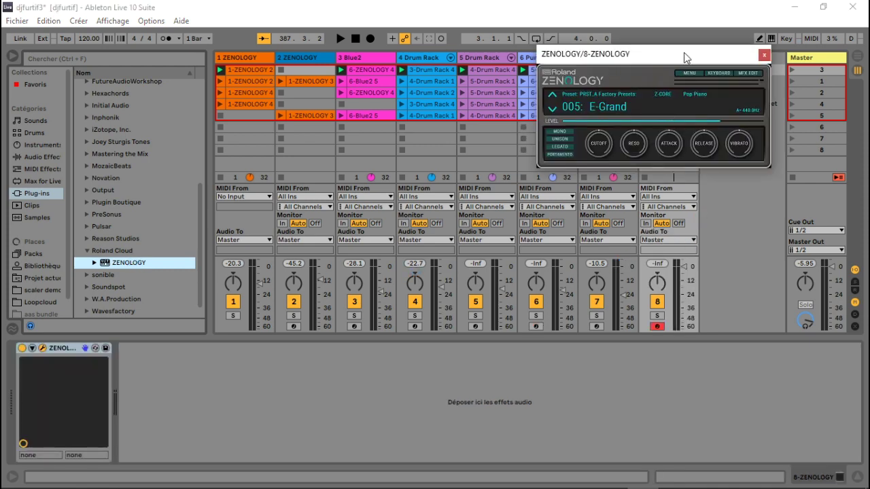
# Reposition the ZENOLOGY window with its MFX editor and keyboard shown, and view its zoom and voice limit options.
pyautogui.moveTo(684, 57); pyautogui.dragTo(638, 93)
pyautogui.click(641, 110)
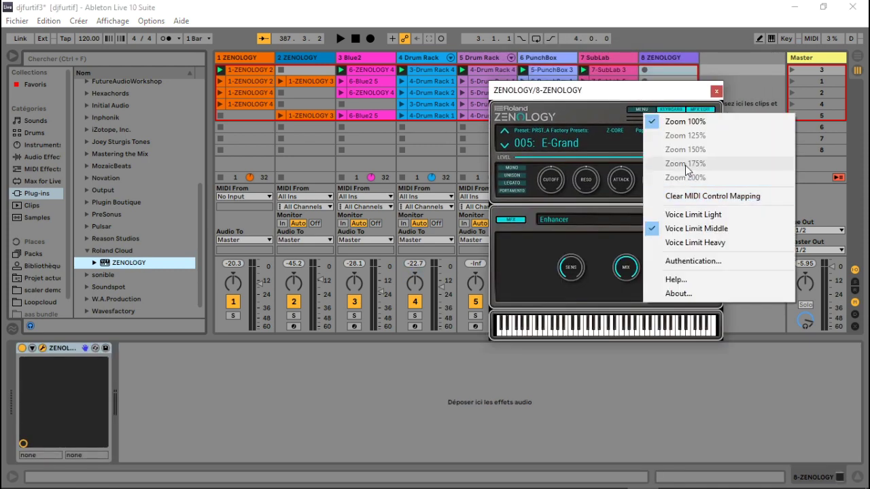
pyautogui.click(648, 90)
pyautogui.moveTo(692, 93); pyautogui.dragTo(685, 126)
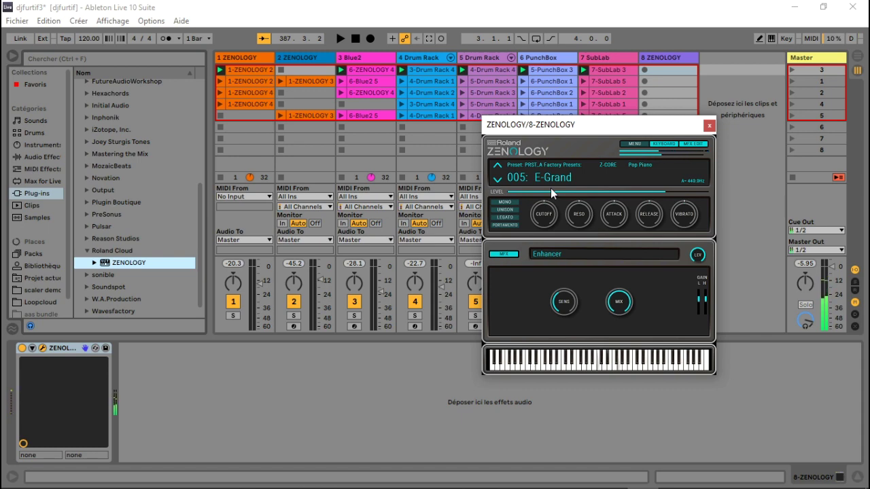
# Try the mono, unison, legato and portamento switches on the E-Grand preset and raise its vibrato slightly.
pyautogui.click(513, 203)
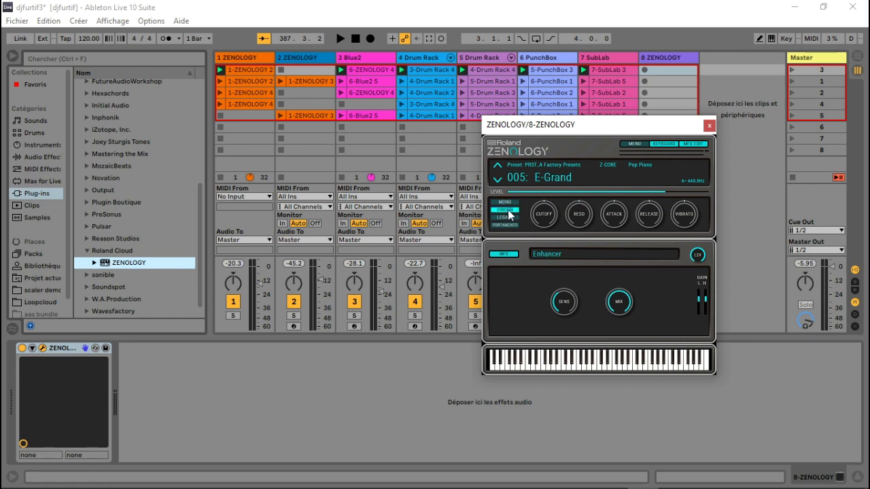
pyautogui.click(506, 219)
pyautogui.click(505, 225)
pyautogui.moveTo(691, 213)
pyautogui.mouseDown()
pyautogui.moveTo(692, 178)
pyautogui.moveTo(696, 214)
pyautogui.mouseUp()
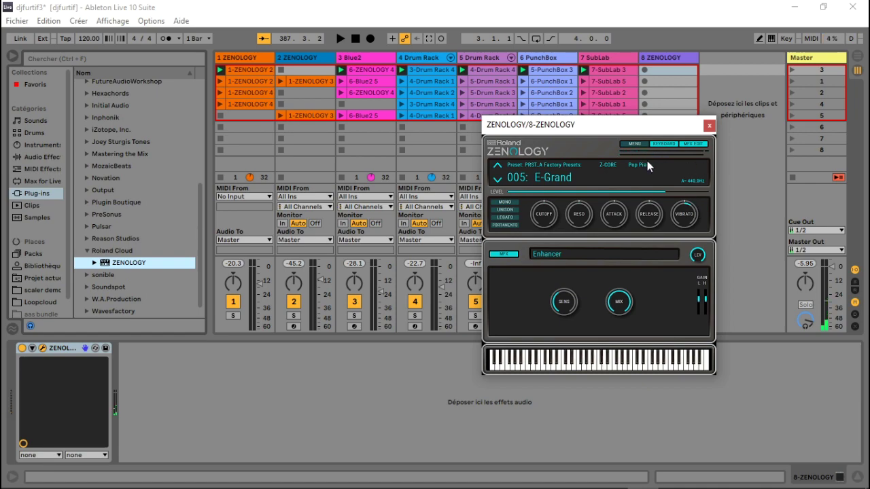
# Open the Tone/Drum Kit Browser and survey the preset list from the first factory tones to the User bank and back.
pyautogui.click(559, 173)
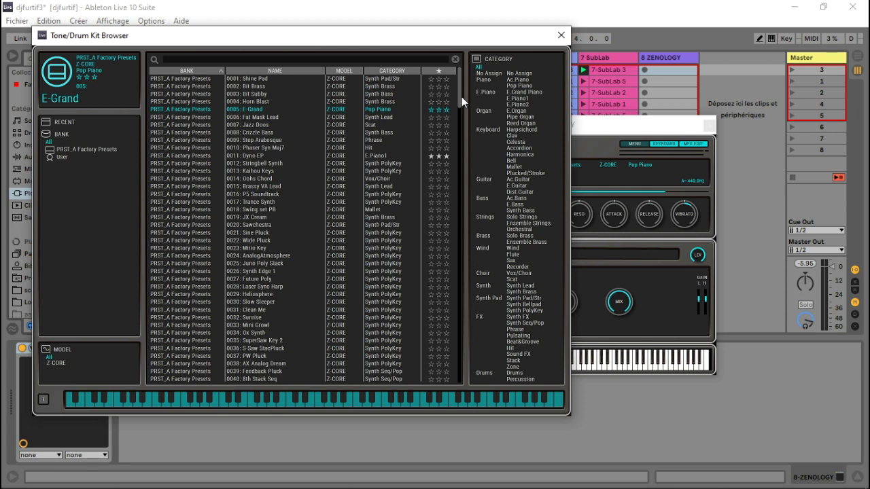
pyautogui.moveTo(458, 98); pyautogui.dragTo(483, 249)
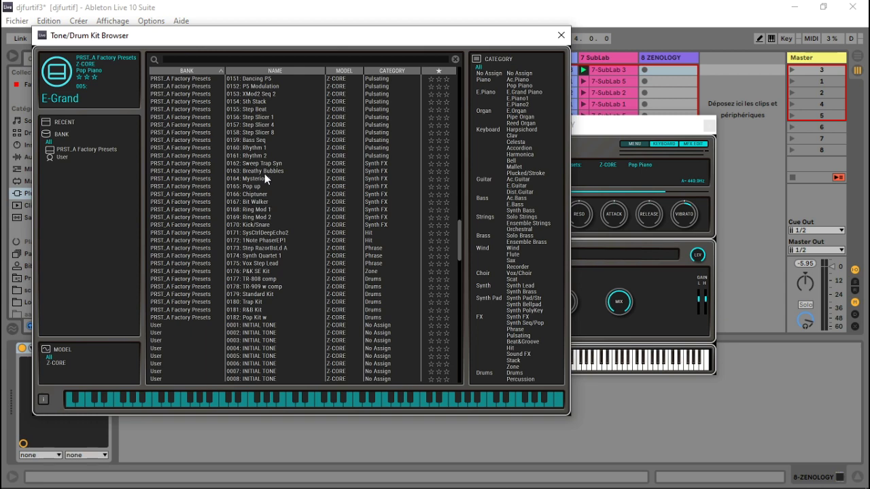
pyautogui.moveTo(459, 242); pyautogui.dragTo(451, 83)
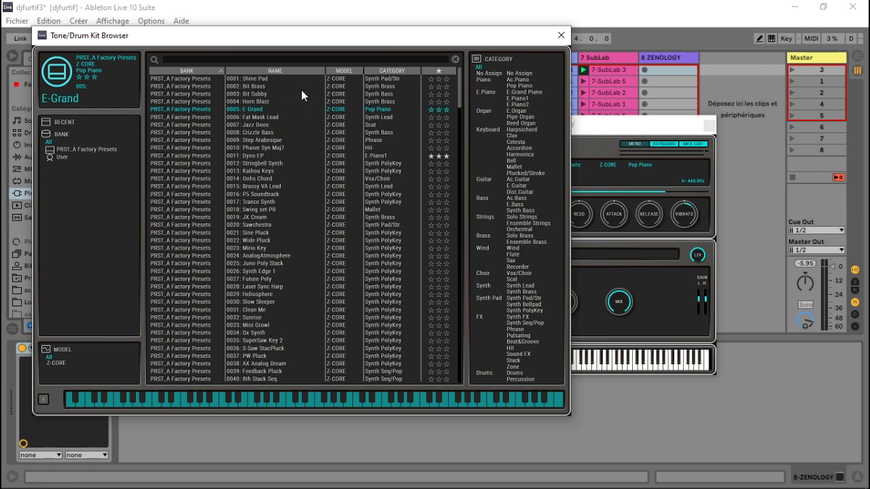
# Audition the factory presets Shine Pad, Bit Brass, Bit Subby, Horn Blast and E-Grand.
pyautogui.click(262, 79)
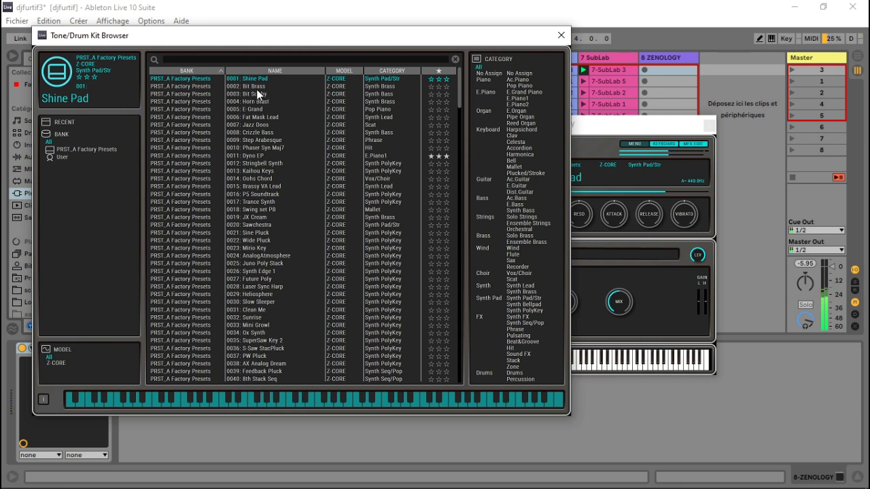
pyautogui.click(256, 87)
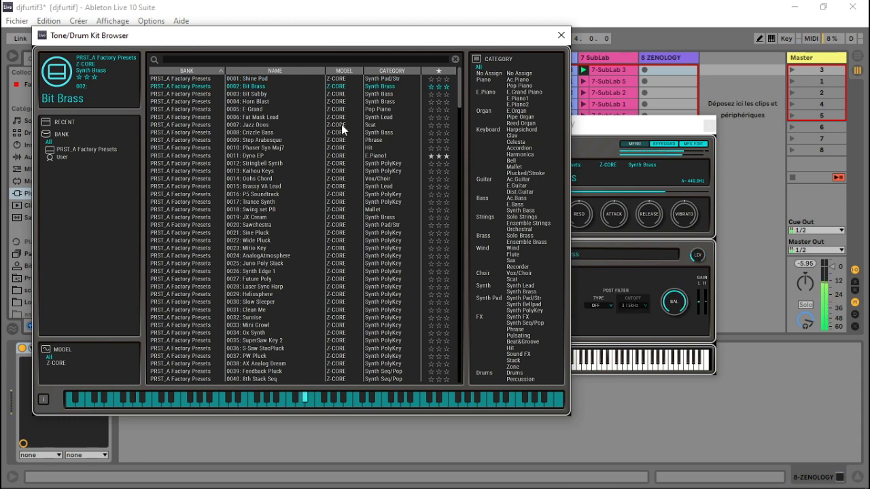
pyautogui.click(249, 96)
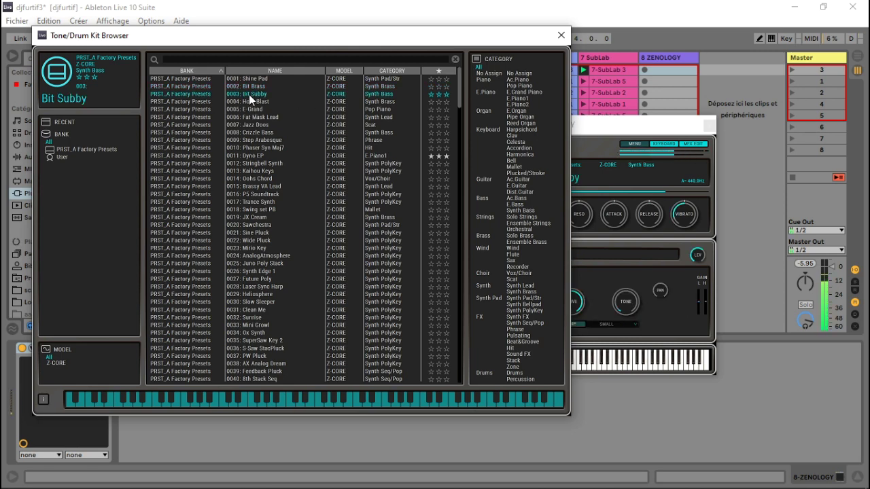
pyautogui.click(245, 102)
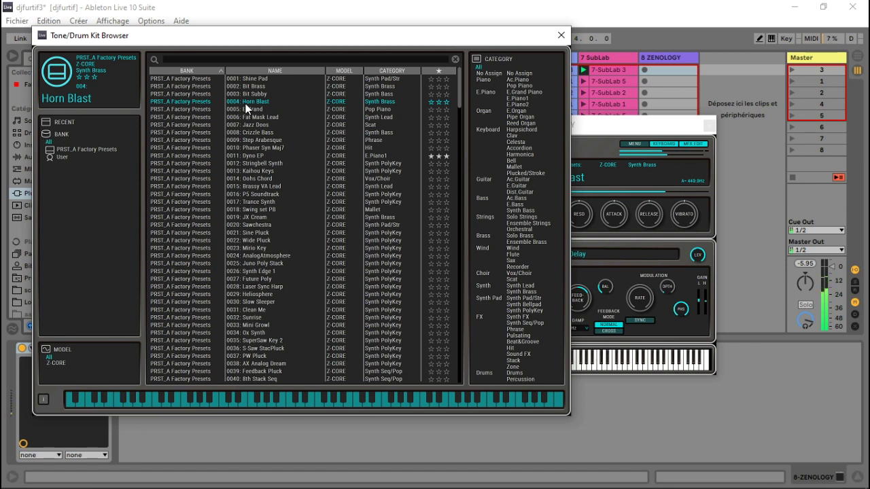
pyautogui.click(248, 110)
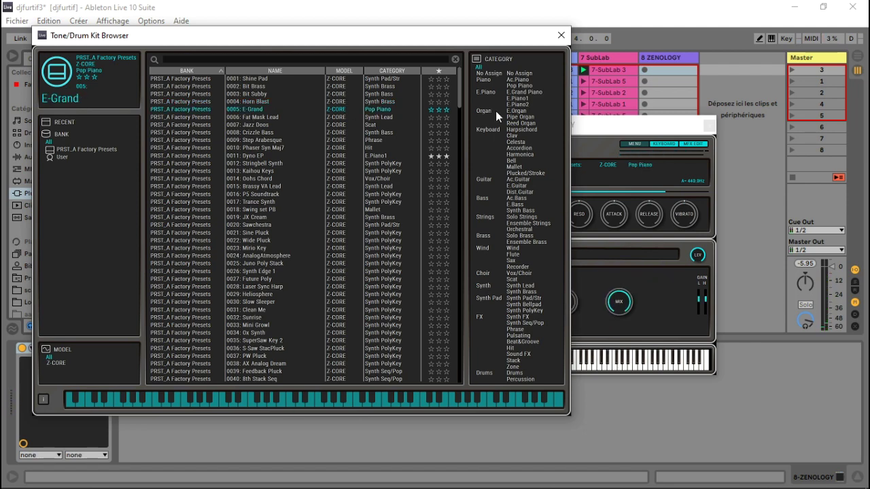
# Filter the presets by the Piano category and audition Ac Pop Piano 1, E-Grand and Metal Key.
pyautogui.click(483, 80)
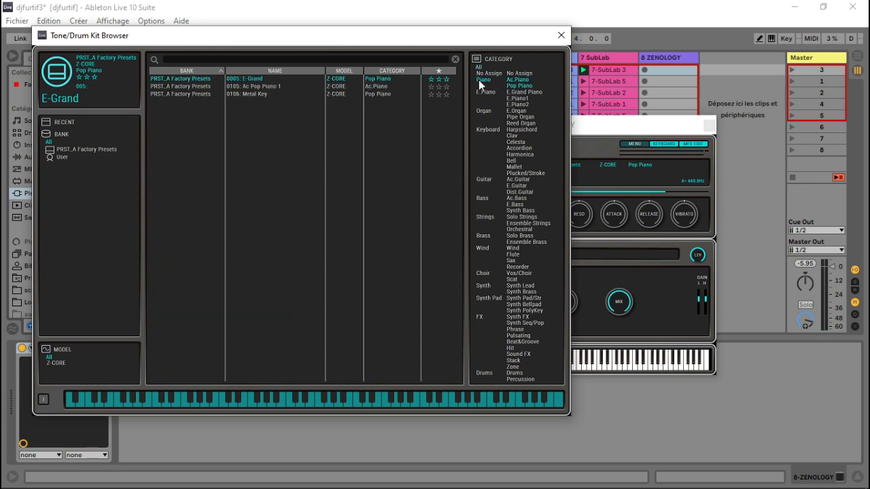
pyautogui.click(272, 87)
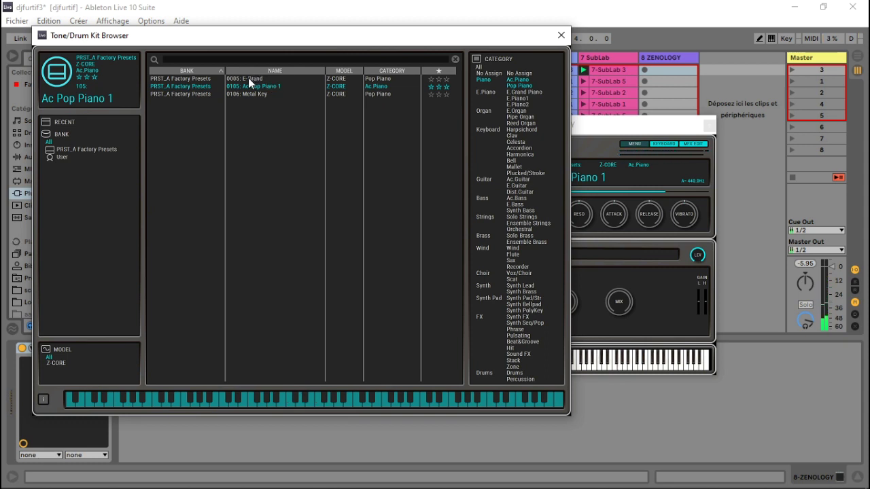
pyautogui.click(249, 80)
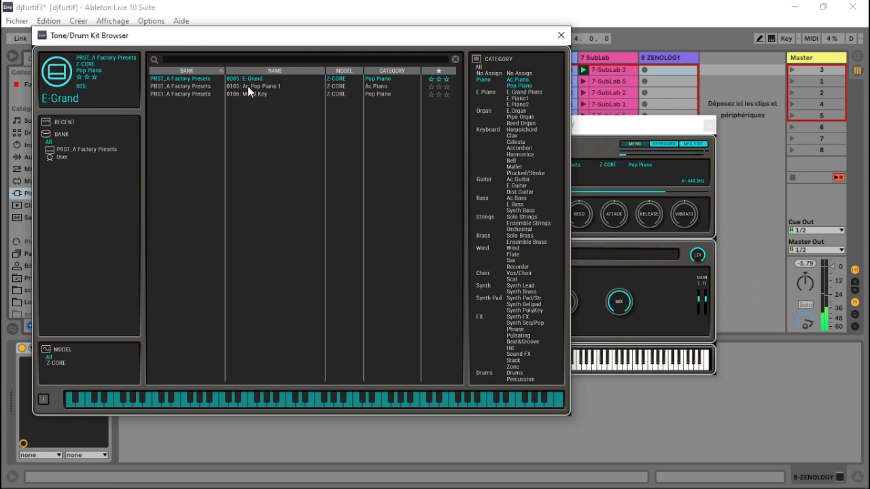
pyautogui.click(250, 94)
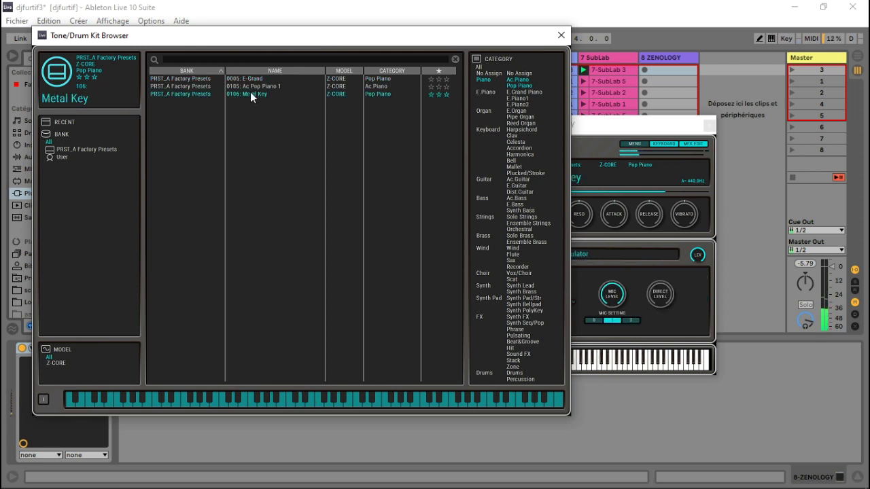
# Filter by the E.Piano category, audition Dyno EP and Phase EP 2, load Wurly EP and close the tone browser.
pyautogui.click(488, 92)
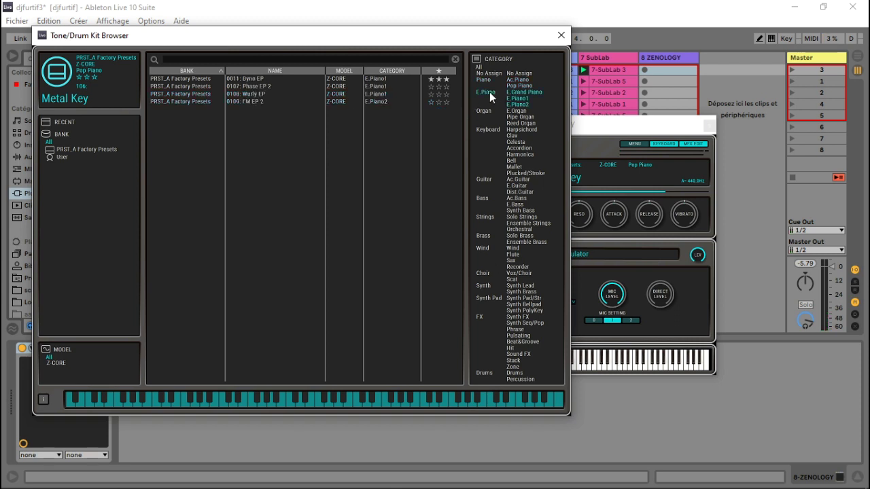
pyautogui.click(249, 79)
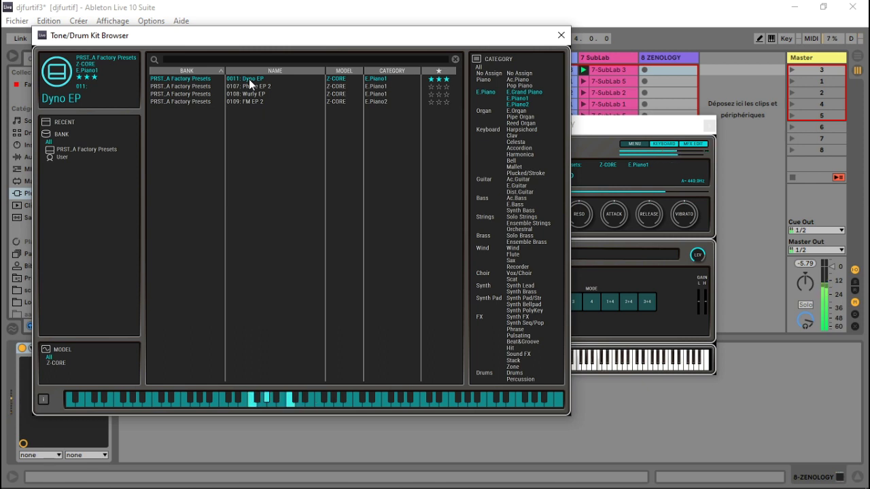
pyautogui.click(253, 85)
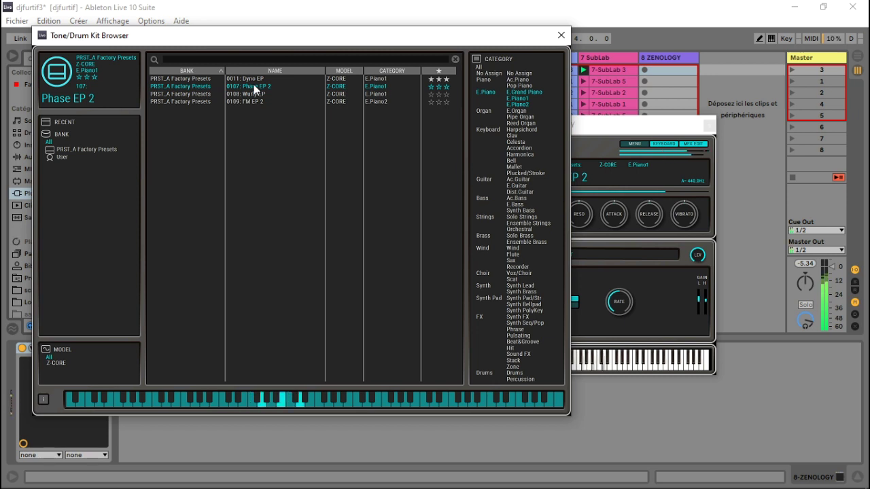
pyautogui.click(254, 97)
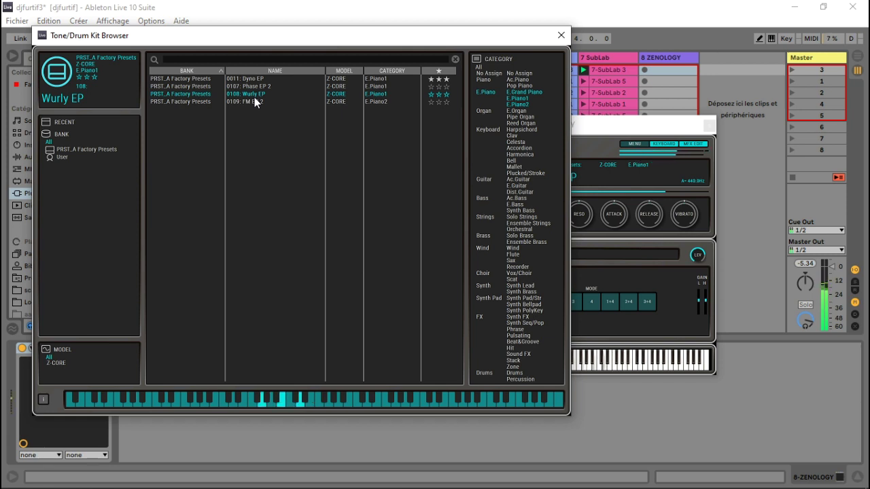
pyautogui.click(646, 126)
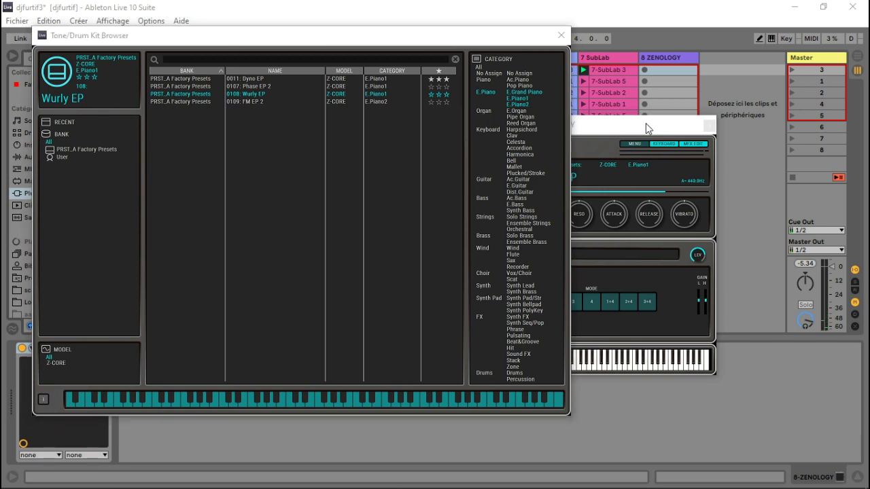
pyautogui.click(561, 35)
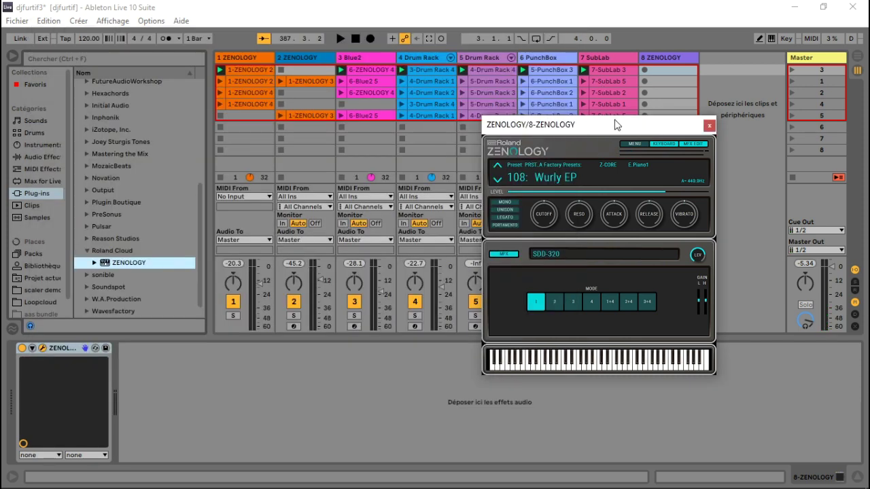
# Survey the MFX effect categories from No Assign to Combination and set the multi-effect to OD/DS -> TouchWah.
pyautogui.moveTo(615, 124); pyautogui.dragTo(540, 80)
pyautogui.click(506, 212)
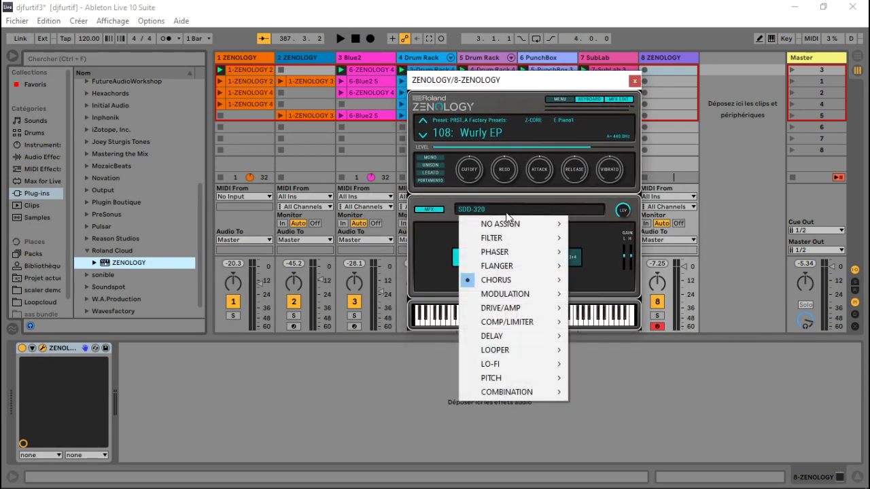
pyautogui.moveTo(509, 227)
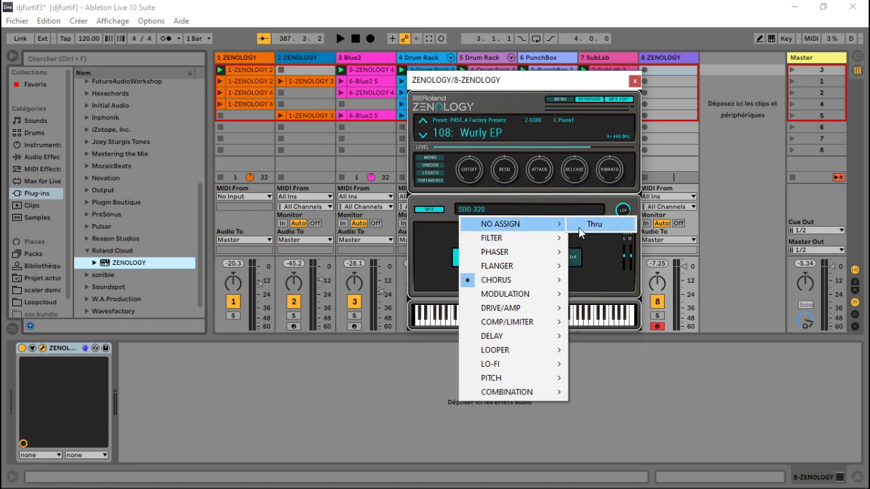
pyautogui.moveTo(534, 237)
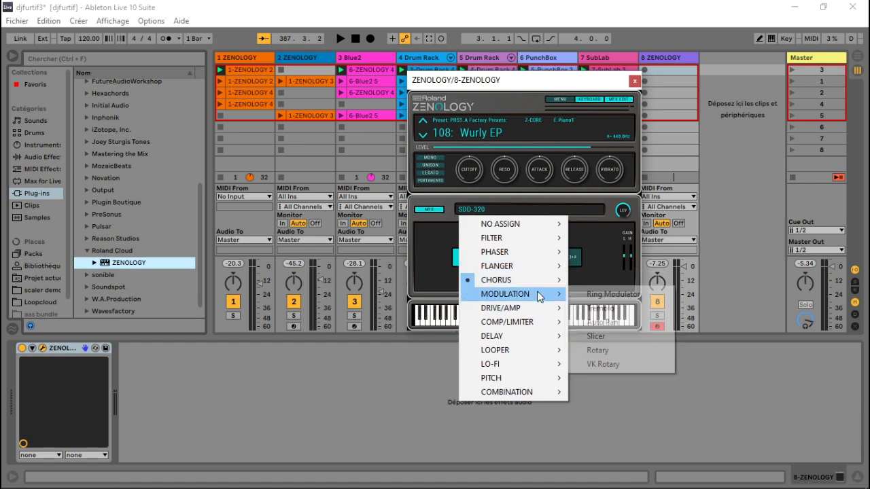
pyautogui.moveTo(538, 313)
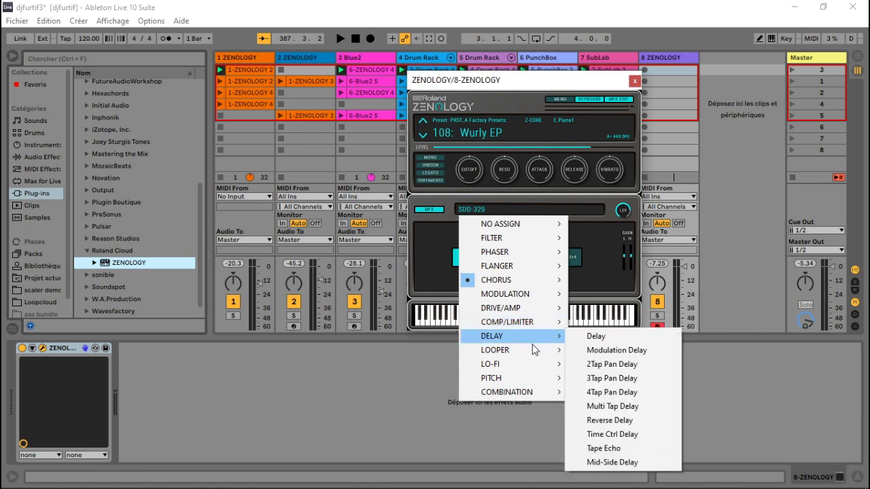
pyautogui.moveTo(533, 370)
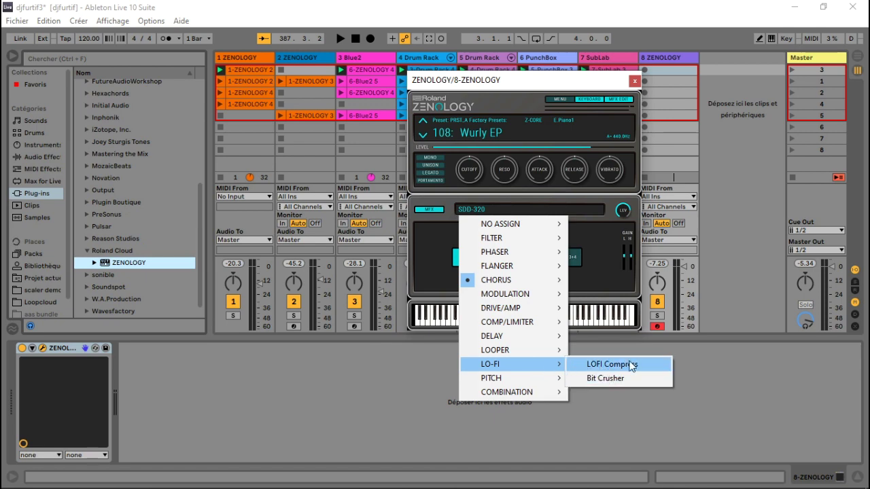
pyautogui.moveTo(521, 385)
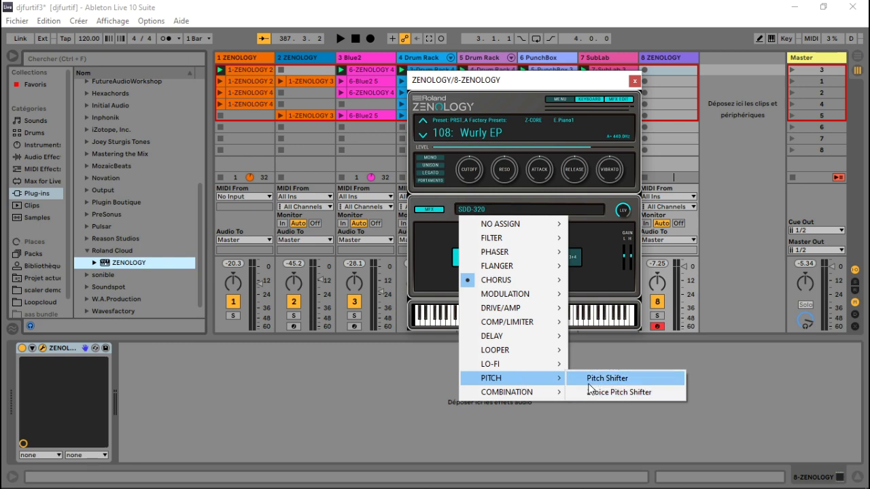
pyautogui.moveTo(545, 394)
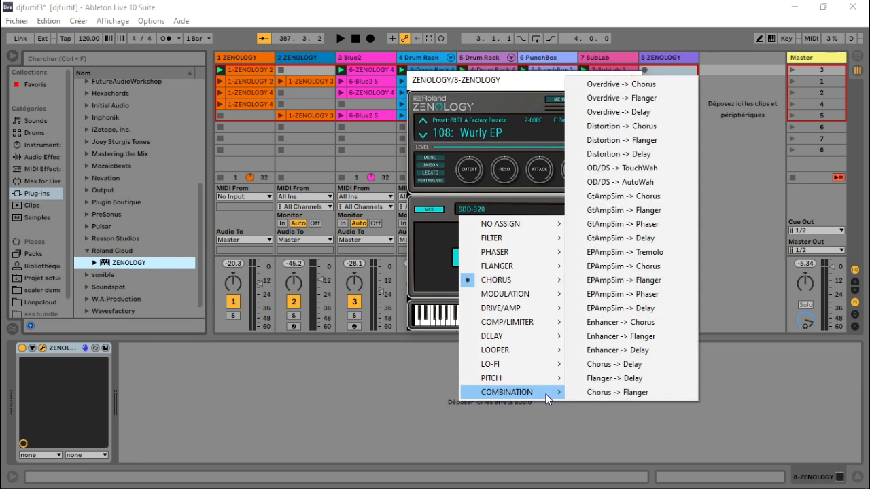
pyautogui.click(612, 175)
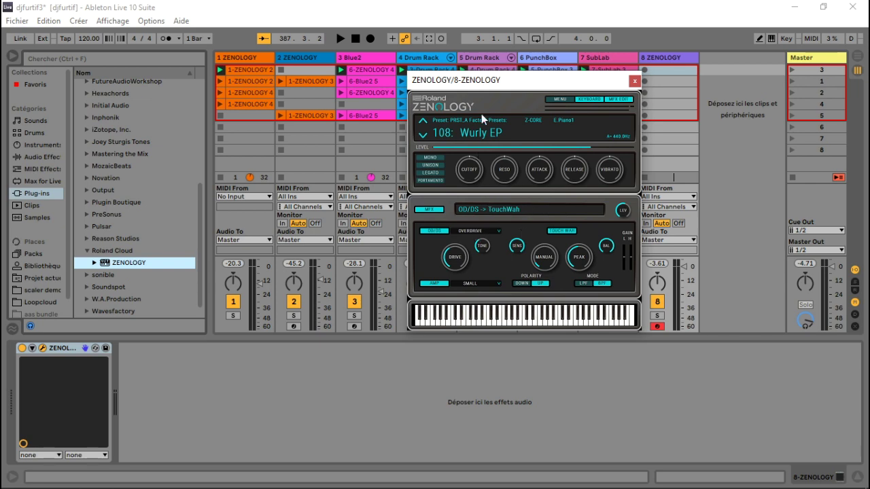
# Reopen the Tone/Drum Kit Browser, filter by the Organ category and audition Perc Rotary Org and Grand Pipes.
pyautogui.click(460, 126)
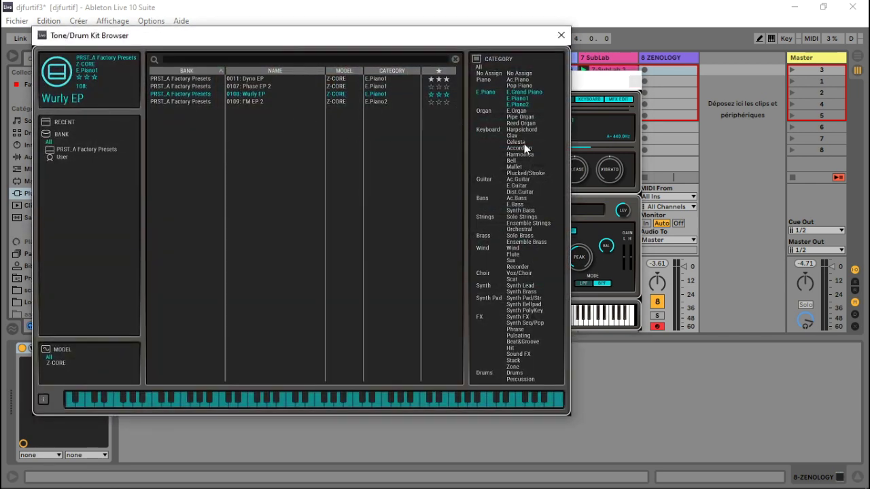
pyautogui.click(483, 110)
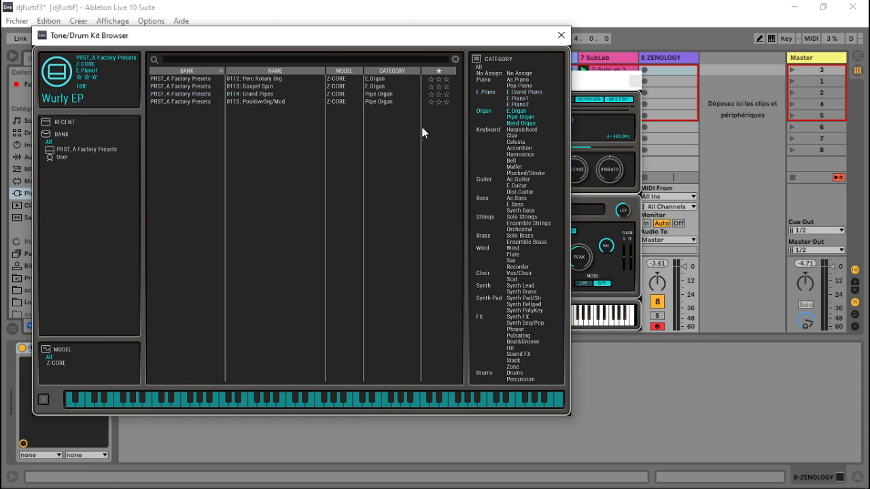
pyautogui.click(183, 80)
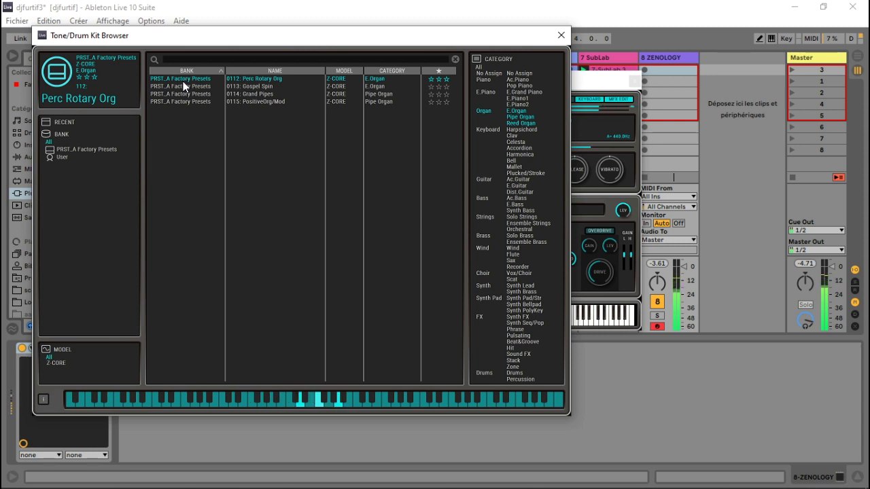
pyautogui.click(243, 95)
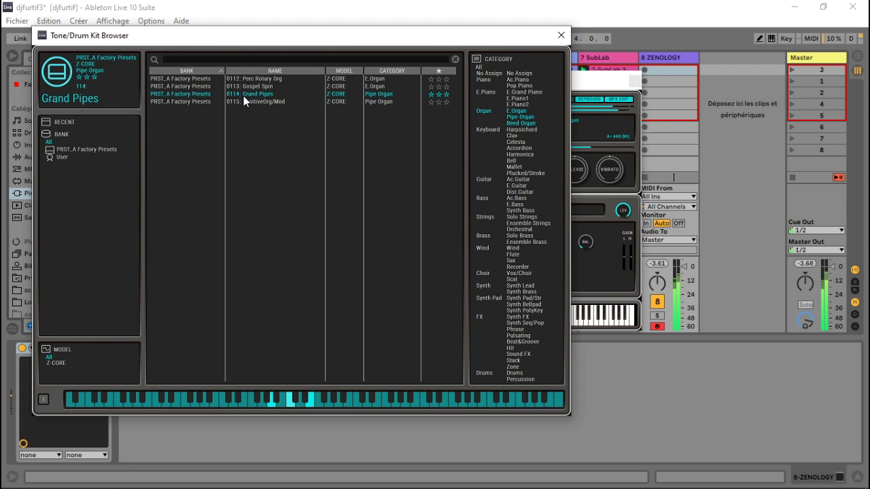
# Audition St.Harpsichd under the Harpsichord category, and AX Aerial Harp, AX Koto and AX Marimba under the whole Keyboard category.
pyautogui.click(514, 129)
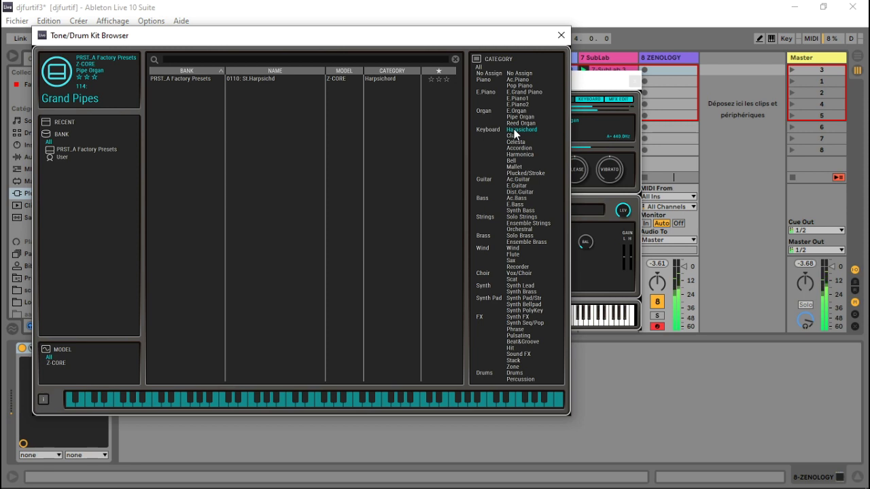
pyautogui.click(264, 78)
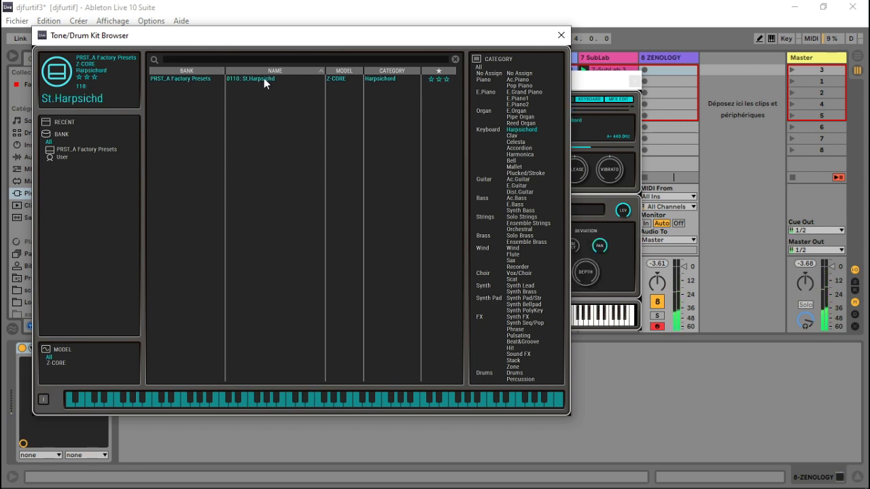
pyautogui.click(175, 78)
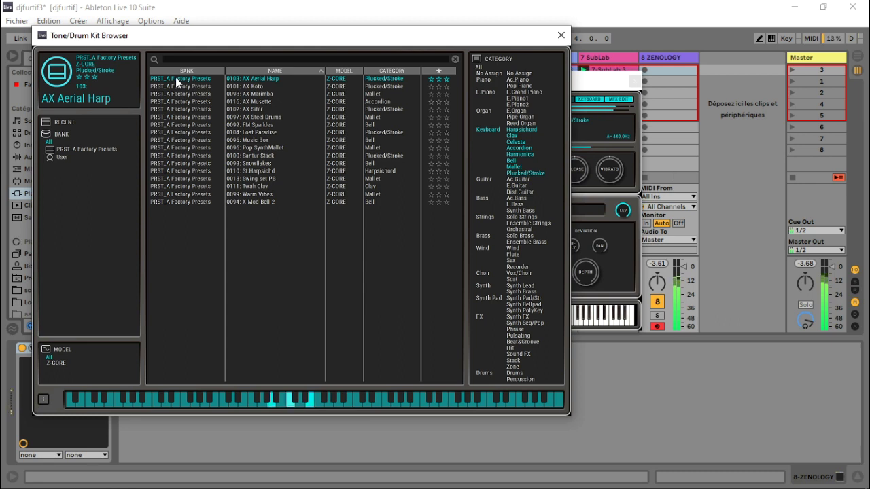
pyautogui.click(246, 87)
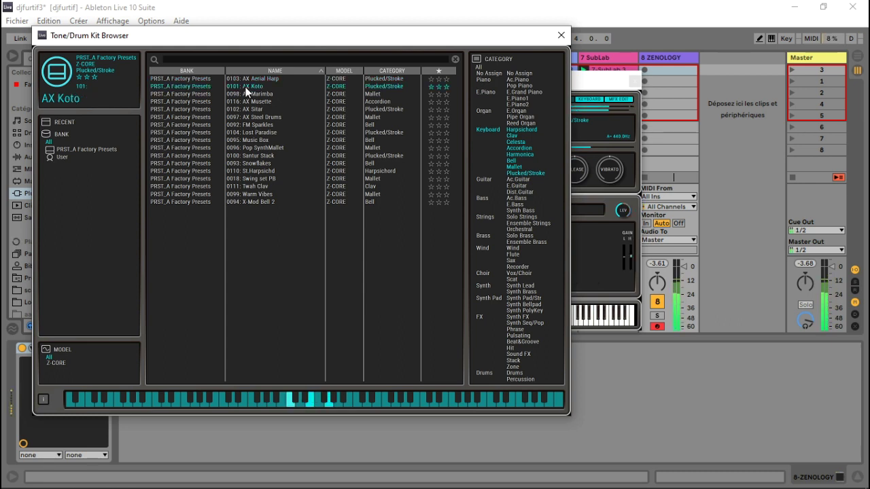
pyautogui.click(256, 94)
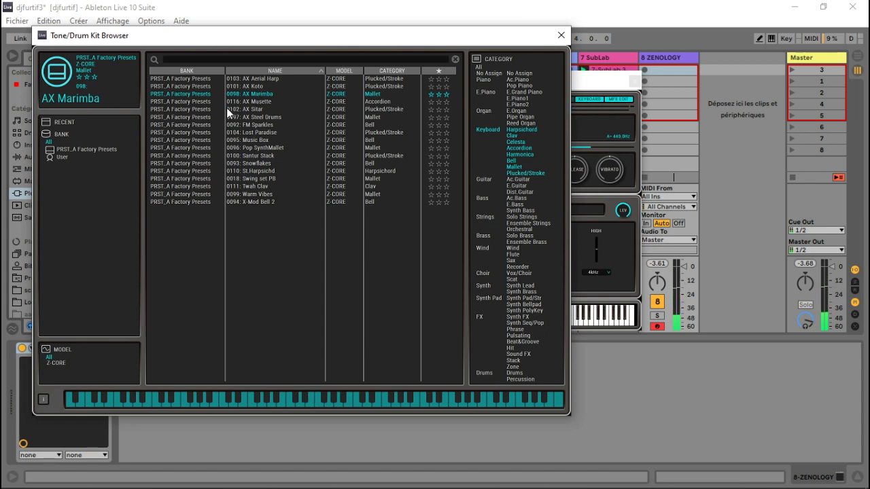
# Audition the bell presets Music Box, Snowflakes and FM Sparkles in the Keyboard category.
pyautogui.click(260, 139)
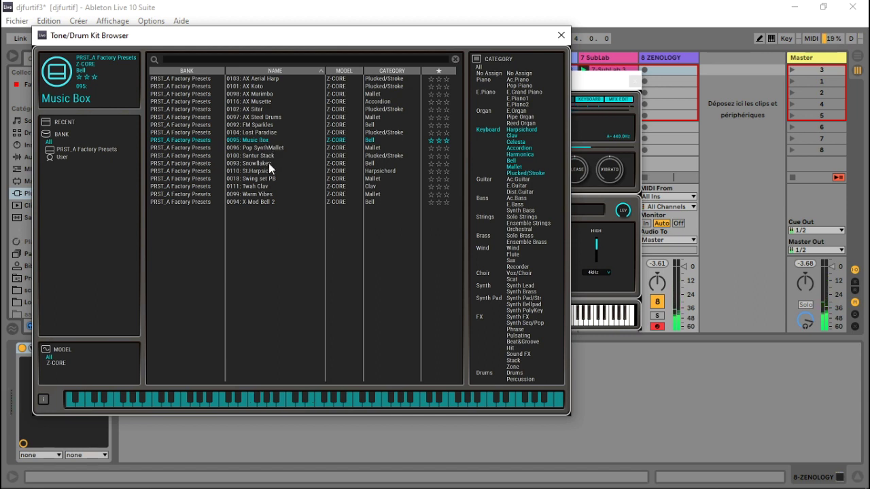
pyautogui.click(263, 163)
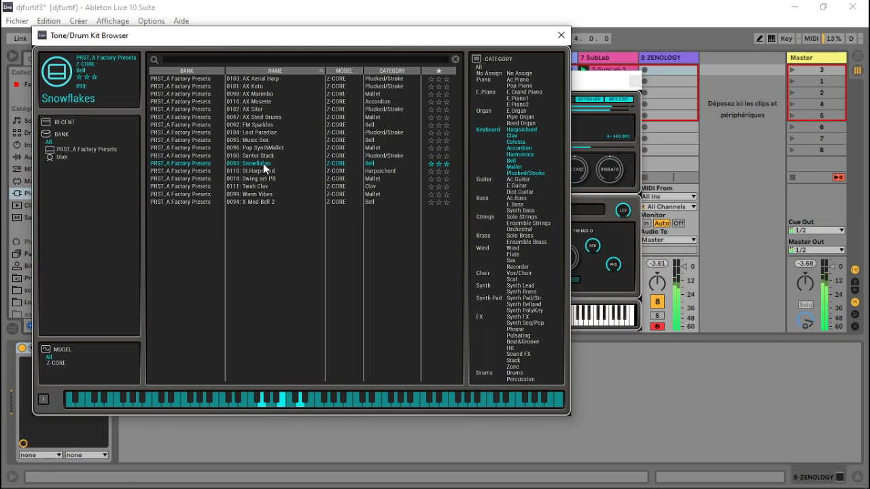
pyautogui.click(247, 124)
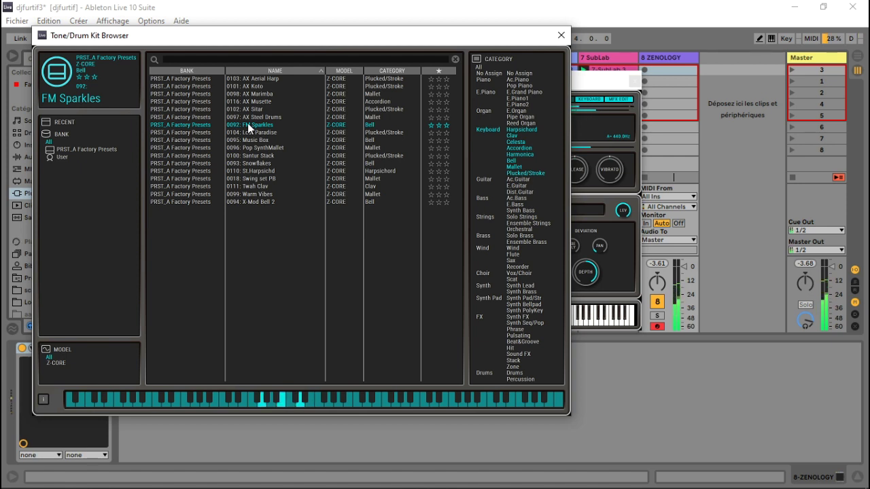
# Filter the presets by the Guitar category and audition Chorus Gtr, Dist Guitar 2 and Searing Gtr 2.
pyautogui.click(483, 178)
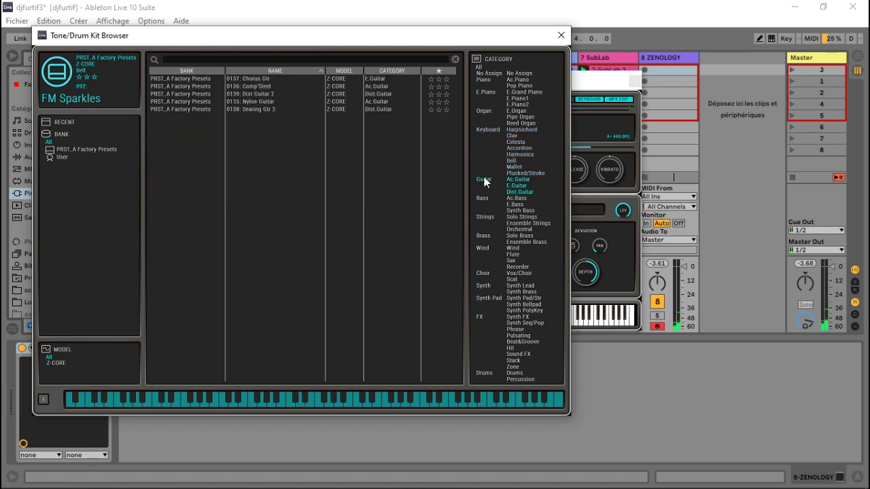
pyautogui.click(263, 81)
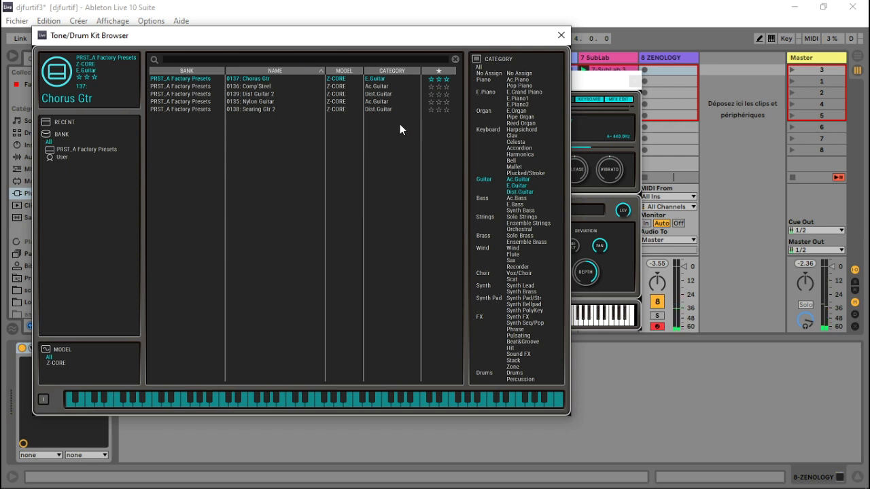
pyautogui.click(258, 95)
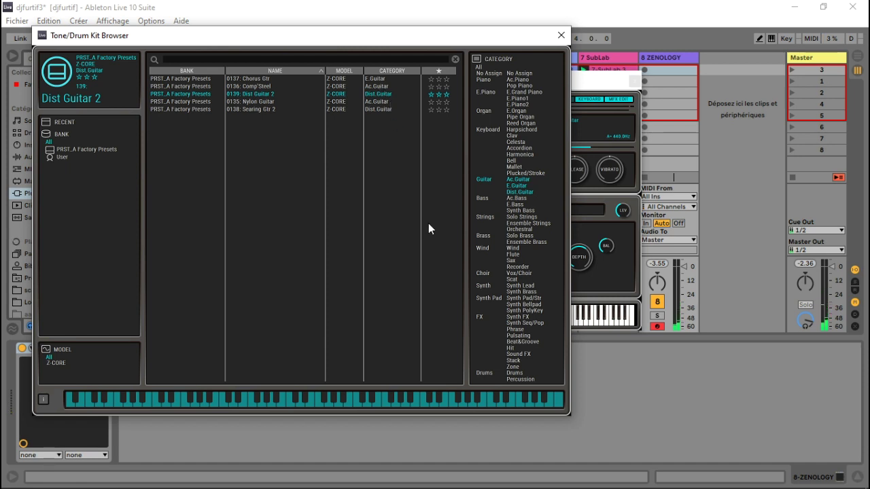
pyautogui.click(261, 109)
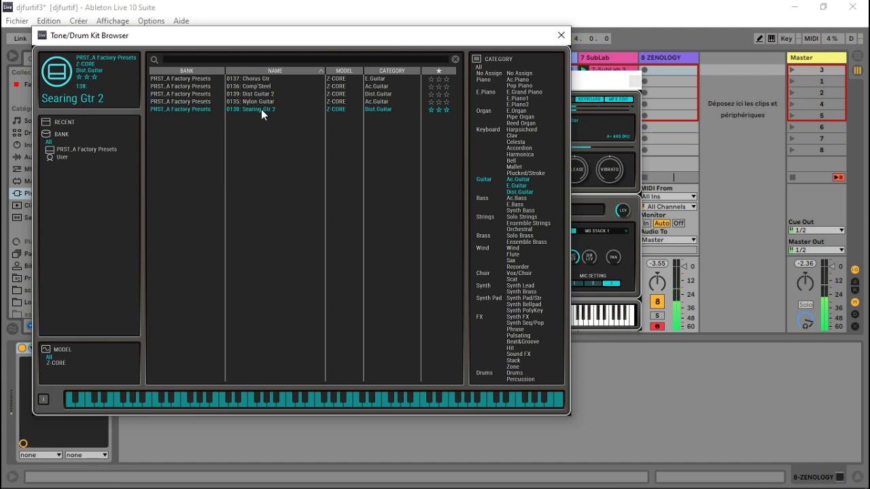
# Filter by the Bass category and audition 24Db Mini Ladder, Bit Subby, Crizzle Bass, Dark Sub and Decay Bounce.
pyautogui.click(479, 198)
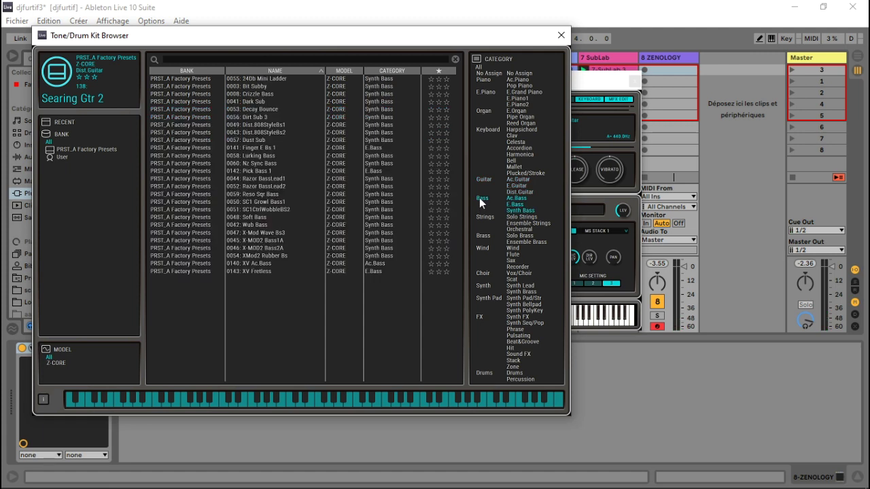
pyautogui.click(261, 79)
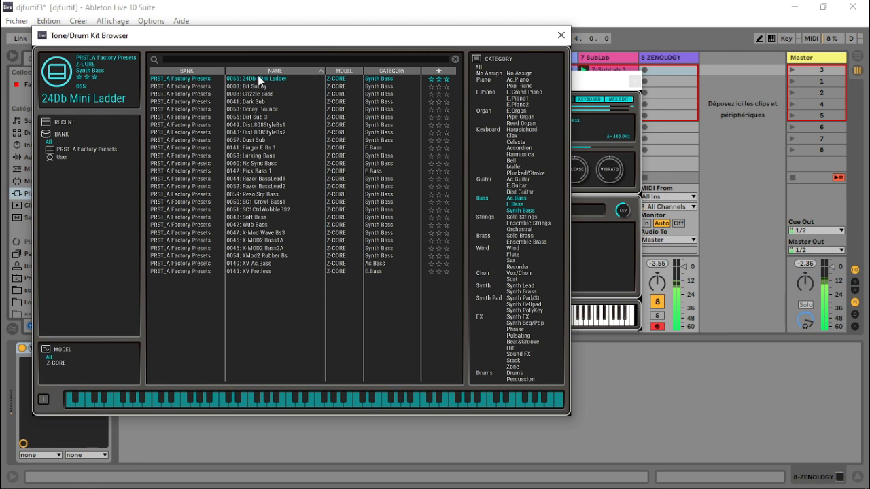
pyautogui.click(256, 89)
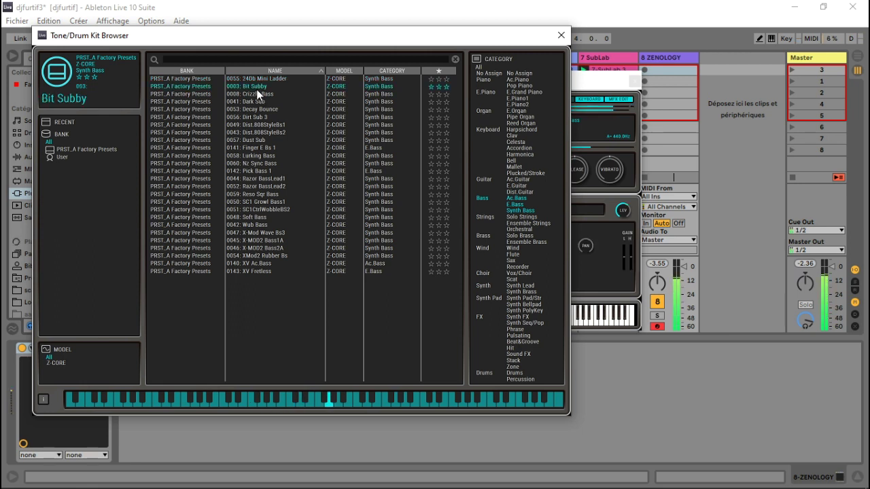
pyautogui.click(267, 94)
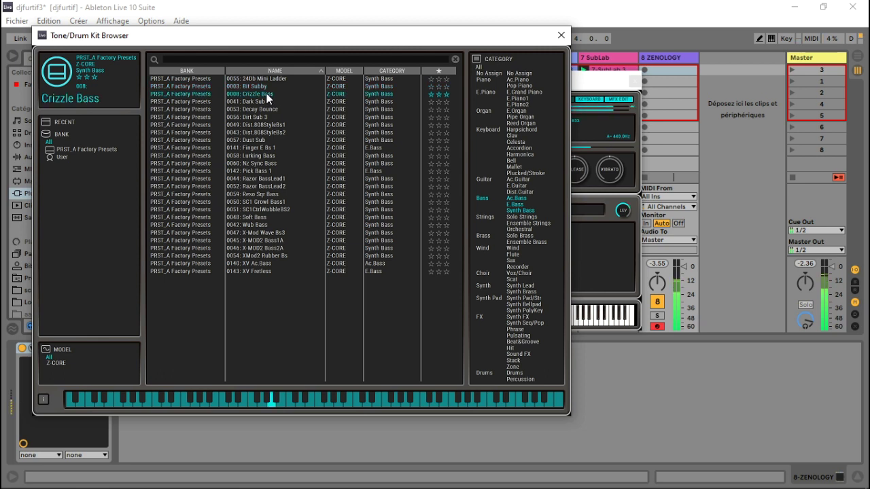
pyautogui.click(257, 104)
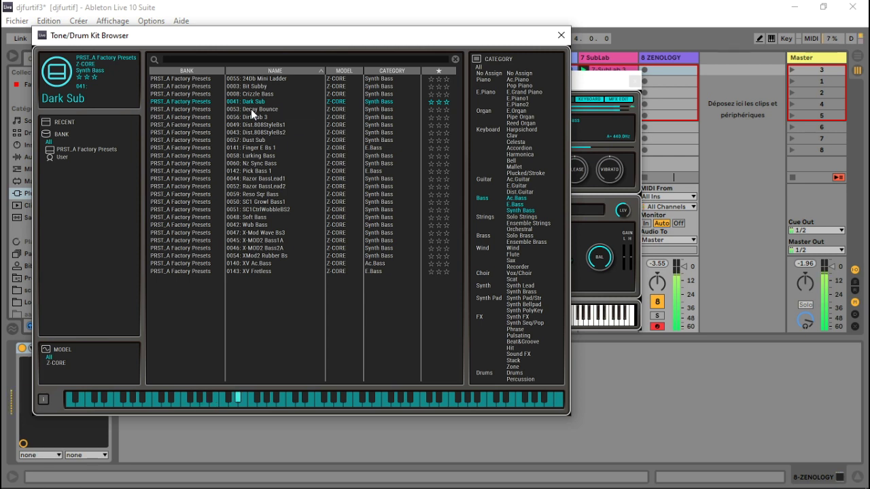
pyautogui.click(251, 110)
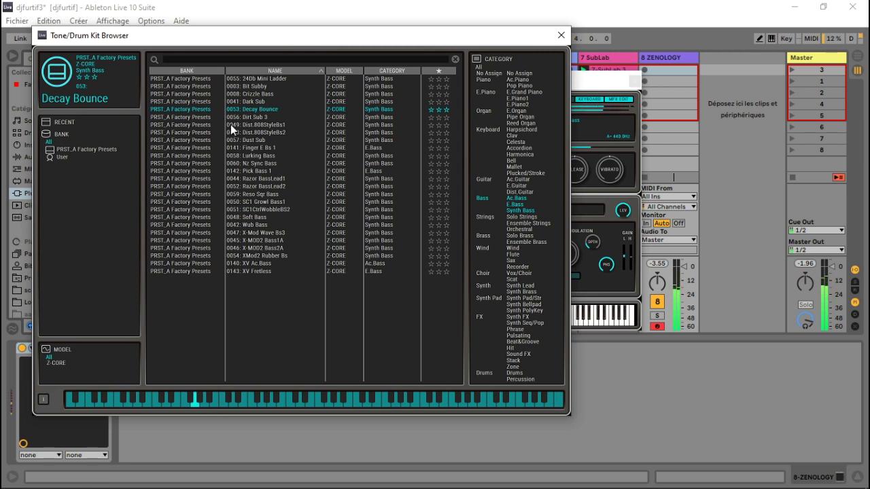
# Audition the synth bass presets Dirt Sub 3, Dist.808StyleBs1, Dist.808StyleBs2, Dust Sub and Nz Sync Bass.
pyautogui.click(248, 118)
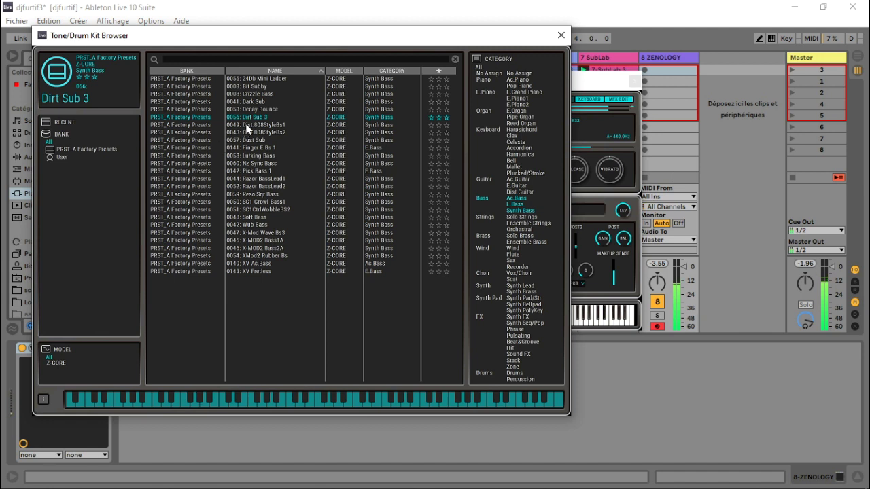
pyautogui.click(246, 125)
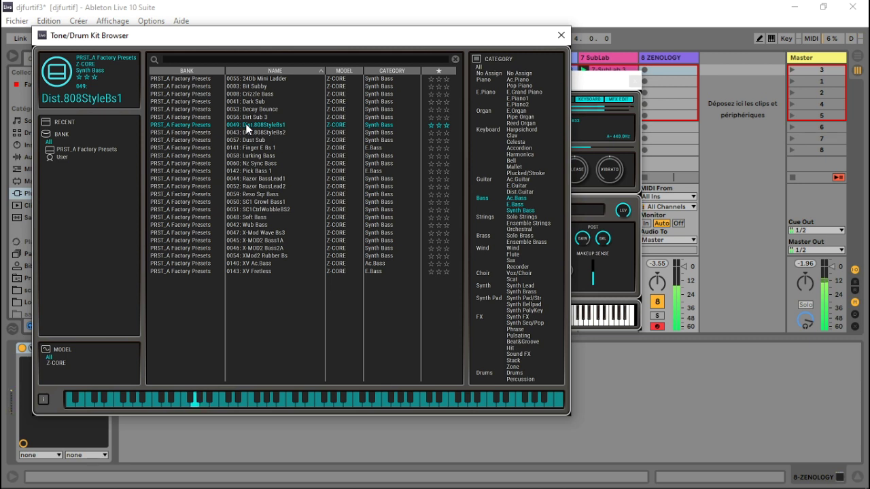
pyautogui.click(261, 133)
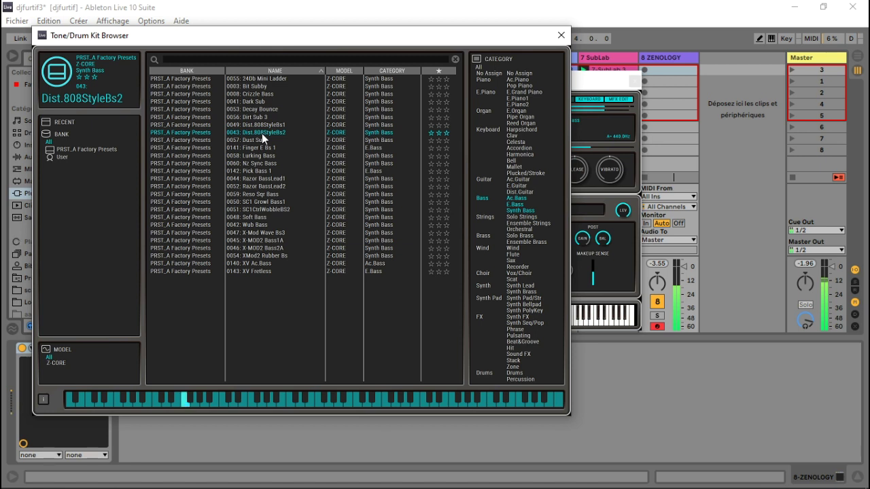
pyautogui.click(247, 140)
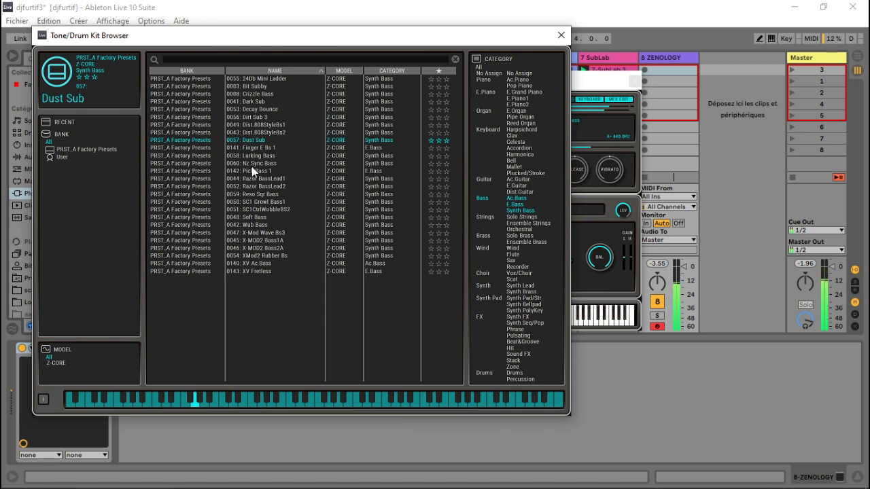
pyautogui.click(251, 166)
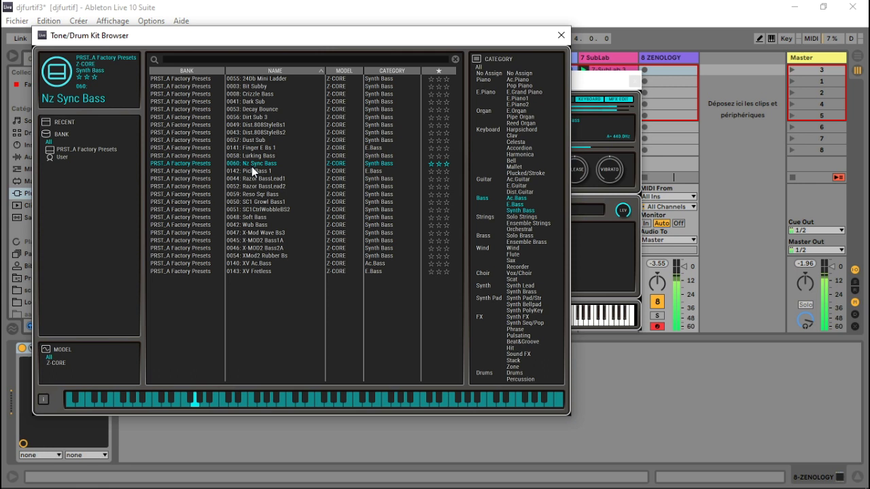
# Audition the bass presets Pick Bass 1, Razor BassLead1, Wub Bass, X-Mod Wave Bs3 and X-MOD2 Bass2A.
pyautogui.click(255, 171)
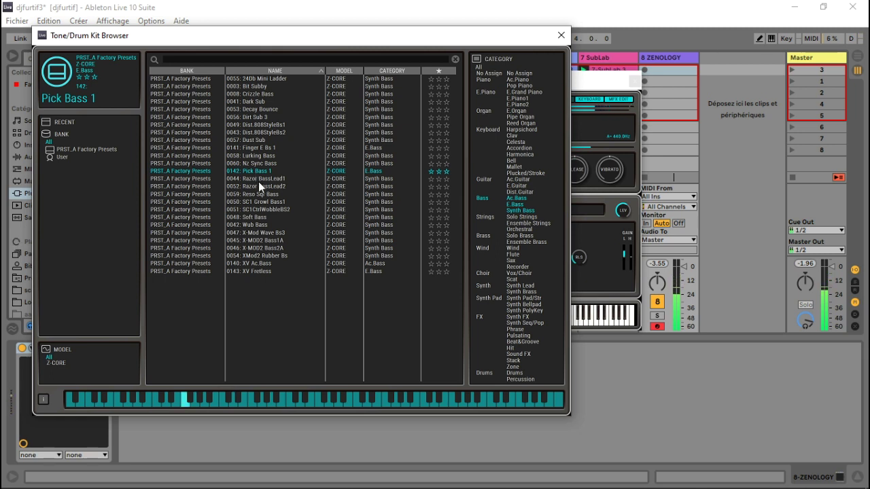
pyautogui.click(259, 179)
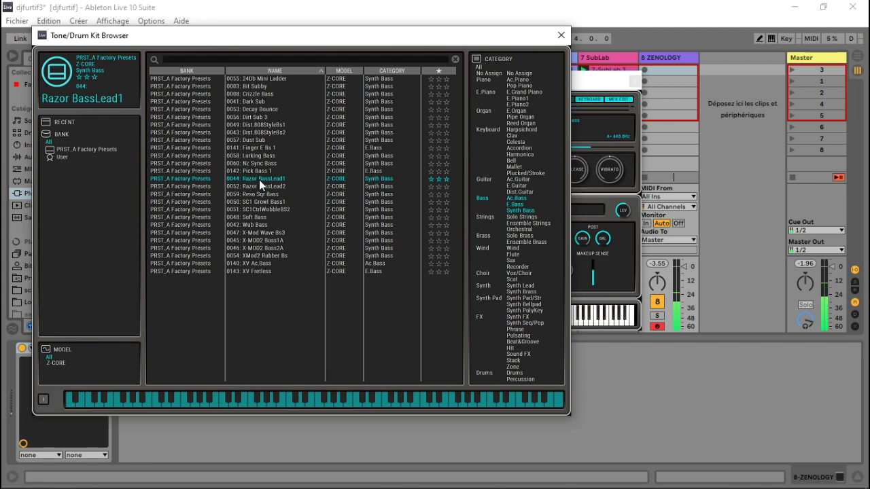
pyautogui.click(252, 224)
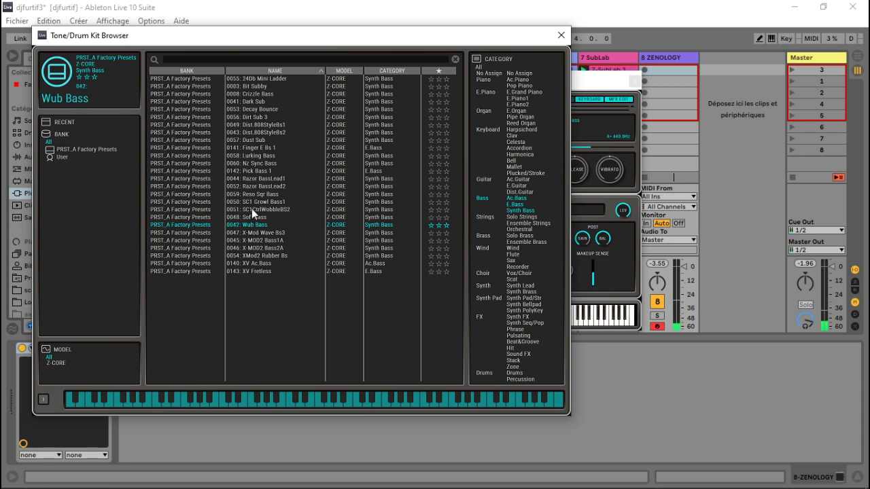
pyautogui.click(264, 231)
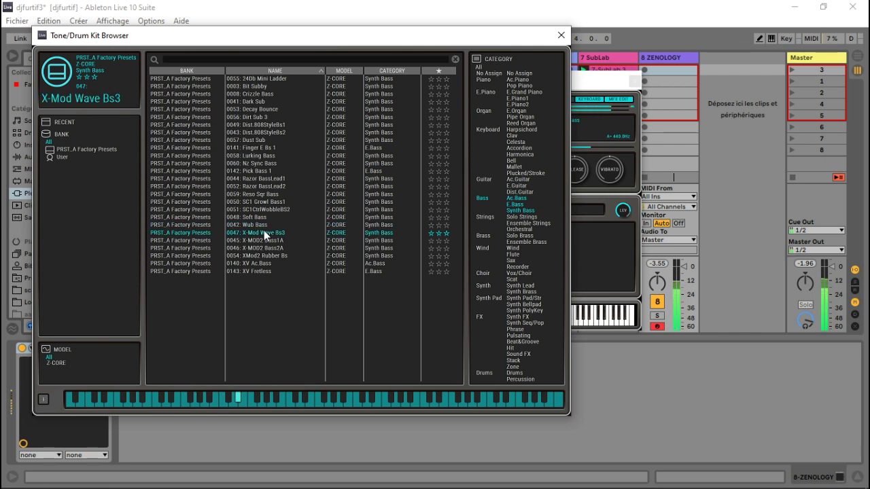
pyautogui.click(256, 249)
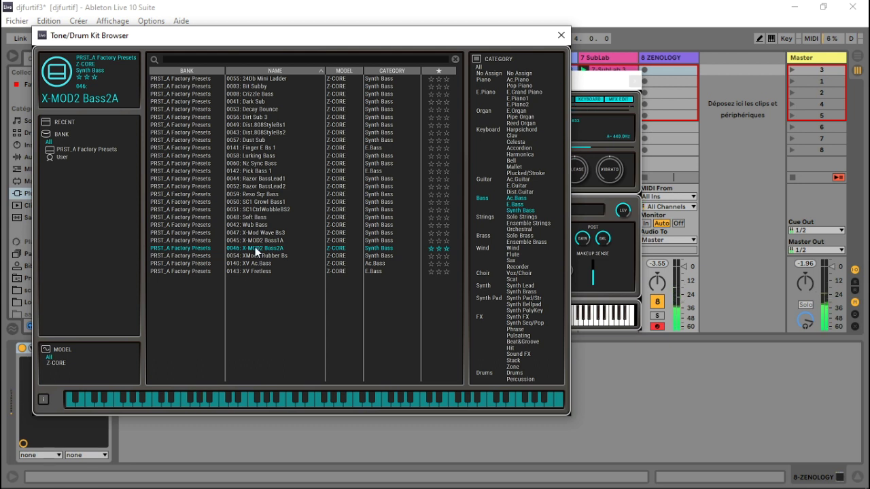
# Filter by the Strings category and audition AX Pizzicato, AX Strings Stac, AX Violin, ChamberPlyrs, ViolinCello and XV Strings.
pyautogui.click(484, 217)
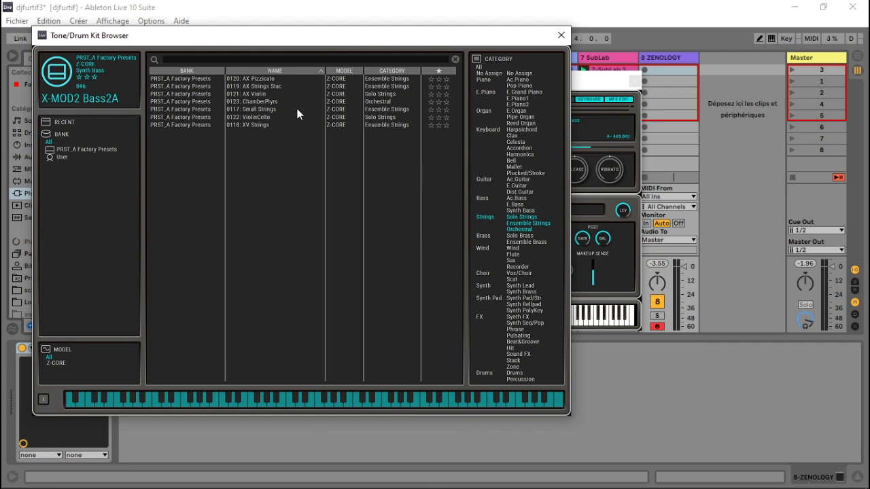
pyautogui.click(267, 78)
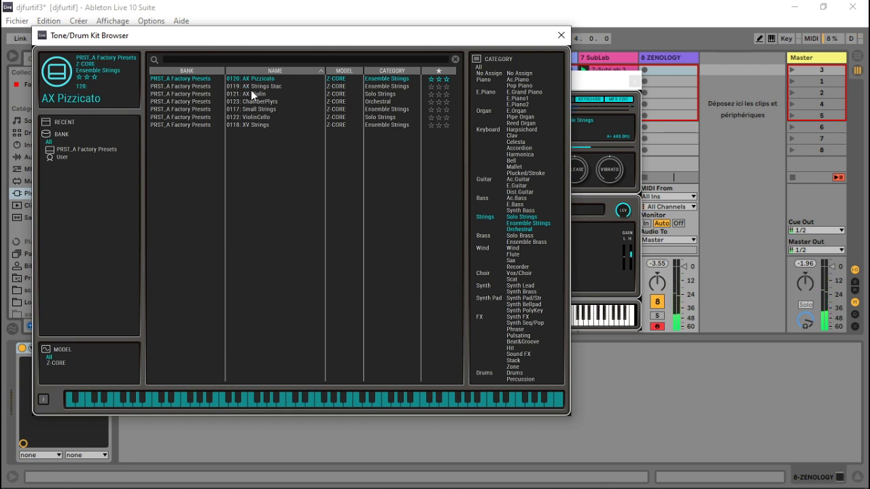
pyautogui.click(263, 86)
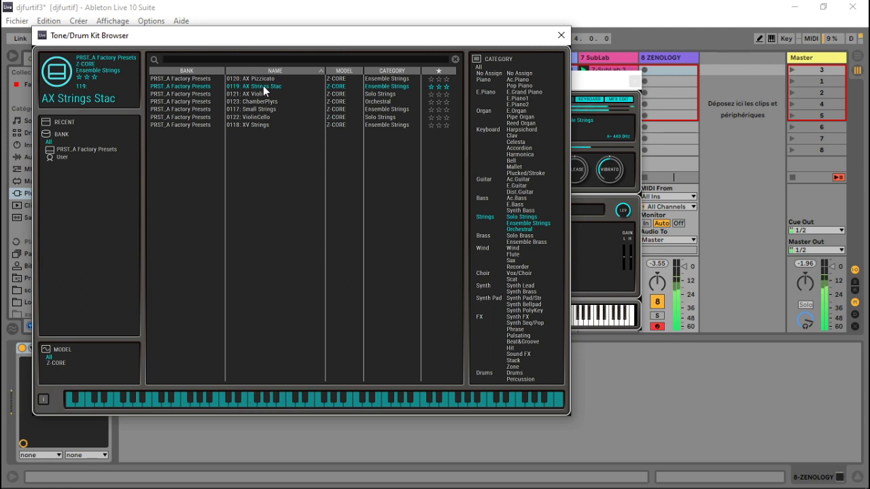
pyautogui.click(259, 93)
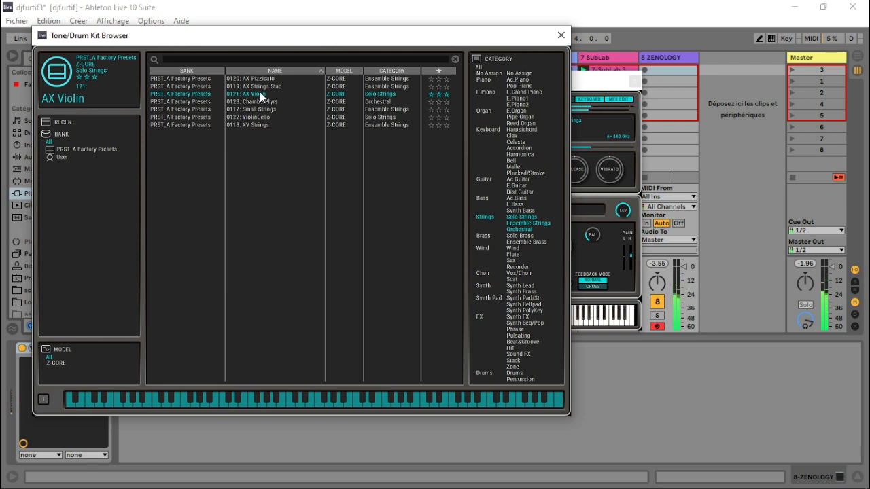
pyautogui.click(265, 102)
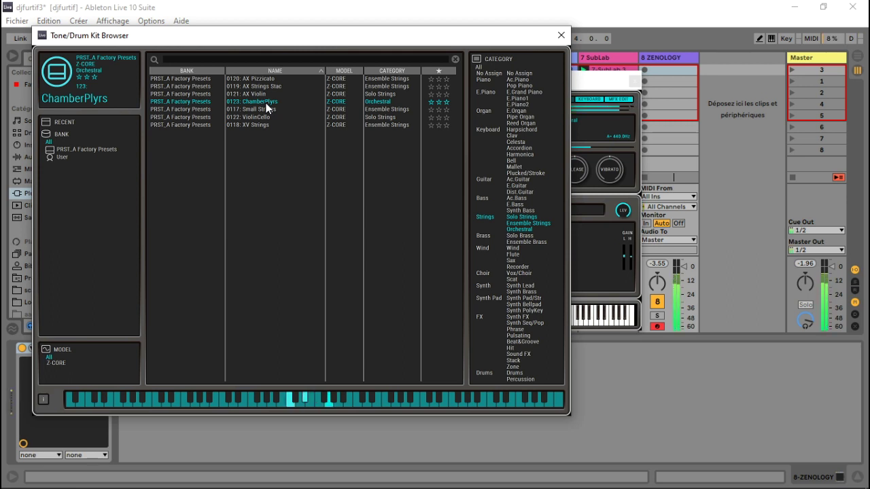
pyautogui.click(264, 117)
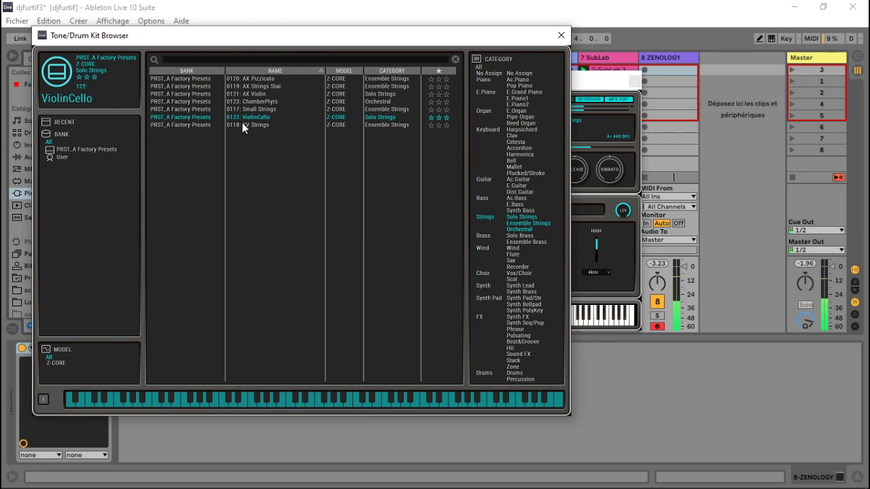
pyautogui.click(248, 126)
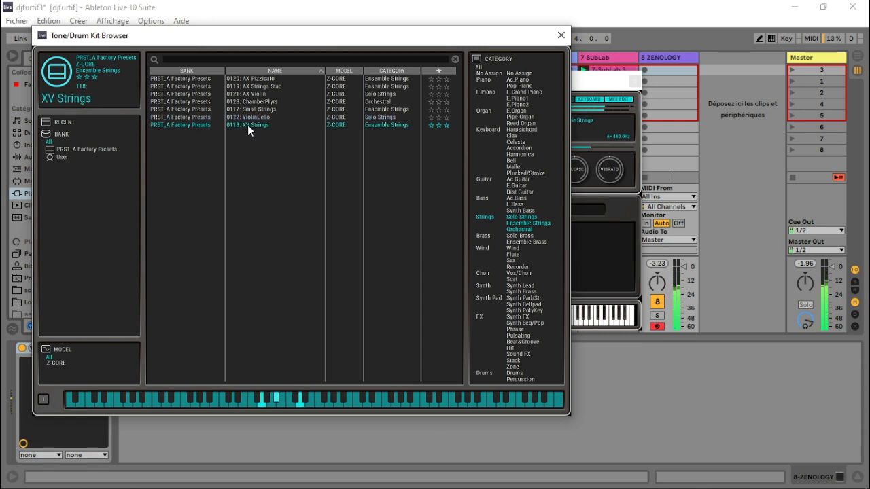
# Filter by the Brass category and audition AX Trombone, Biggie Brass, Majestic Tpt, Sax Section 2 and Tp&Sax Sect.
pyautogui.click(483, 236)
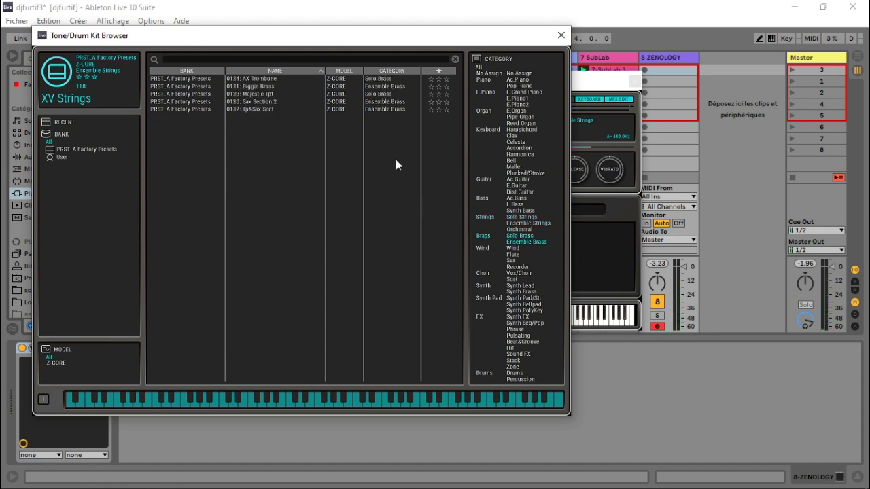
pyautogui.click(242, 78)
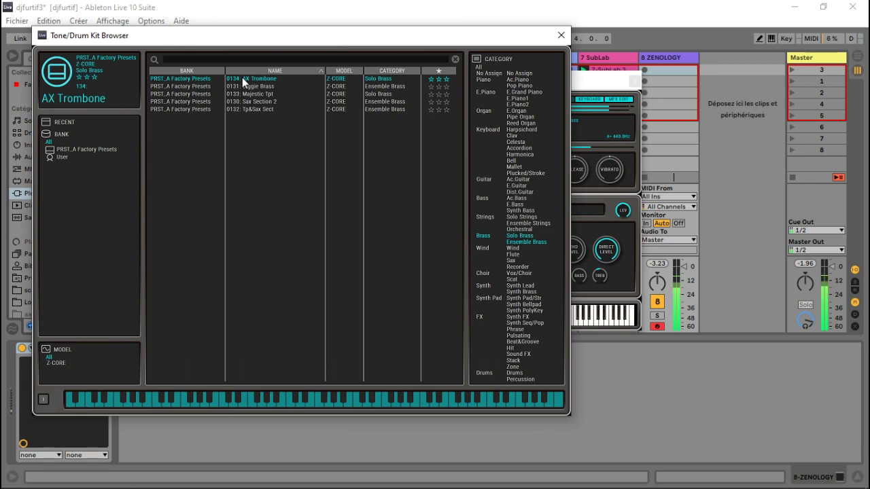
pyautogui.click(252, 87)
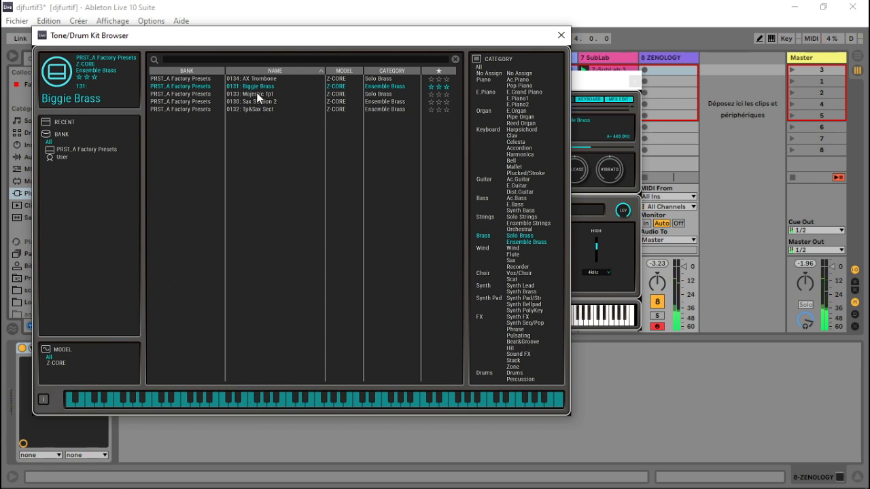
pyautogui.click(256, 94)
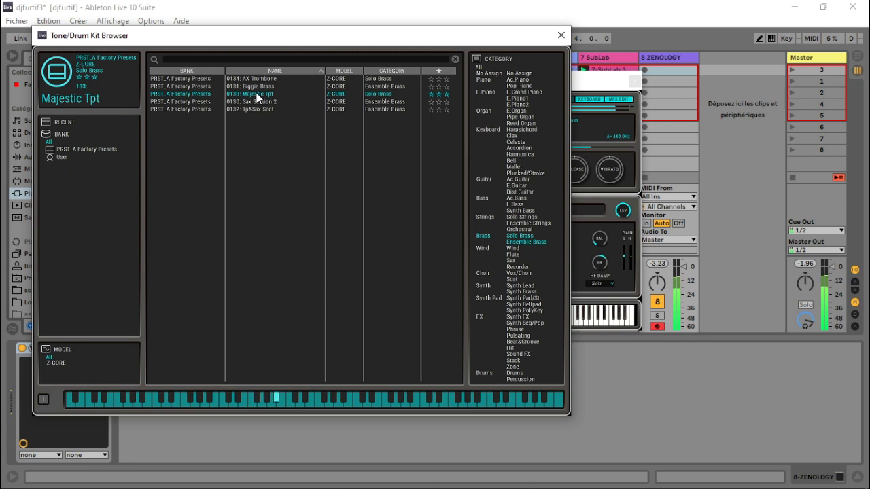
pyautogui.click(260, 102)
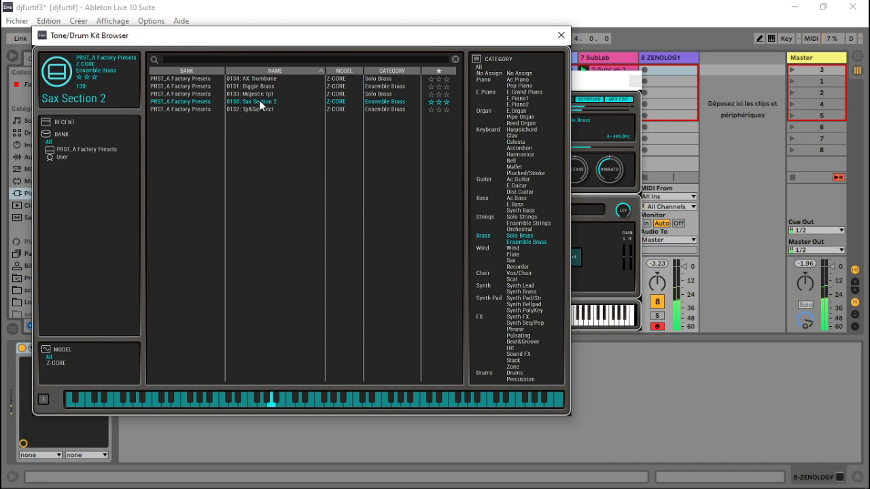
pyautogui.click(268, 110)
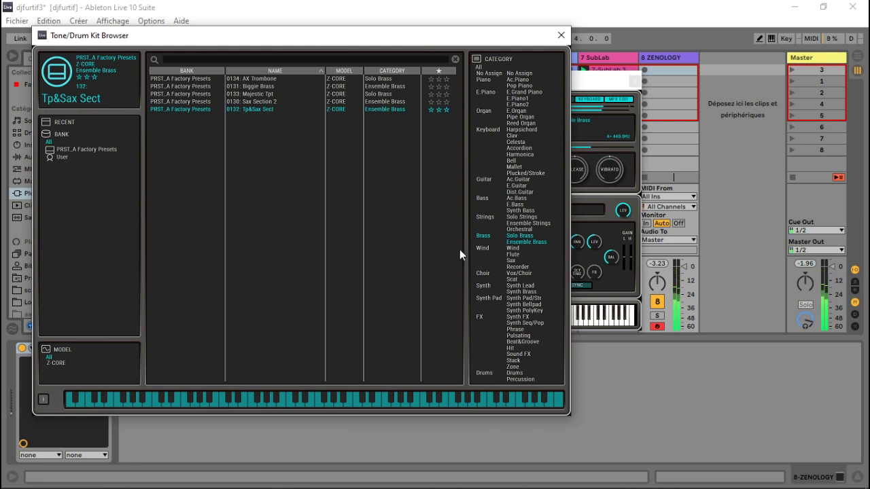
# Filter the presets by the Wind category and audition Flute Echo and Oboe.
pyautogui.click(485, 249)
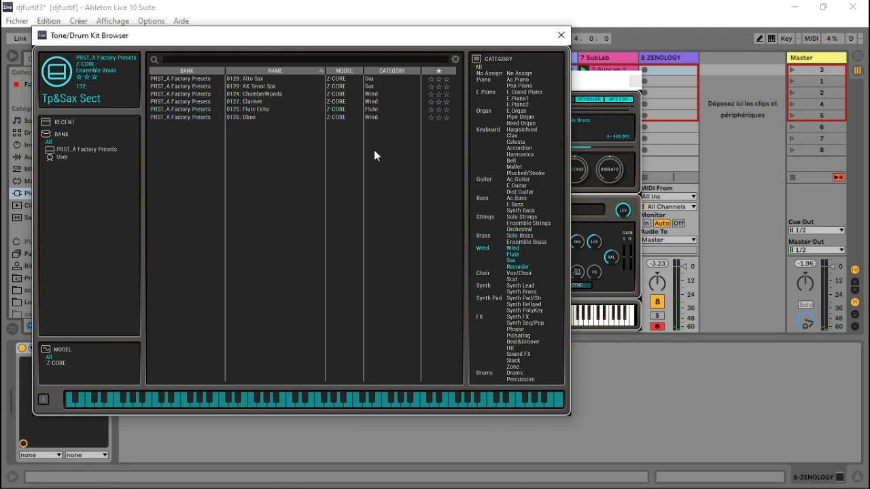
pyautogui.click(259, 109)
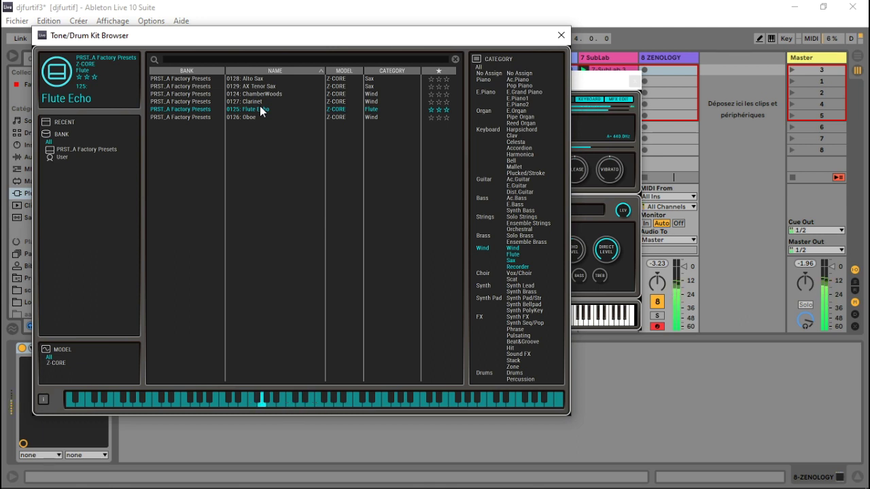
pyautogui.click(202, 117)
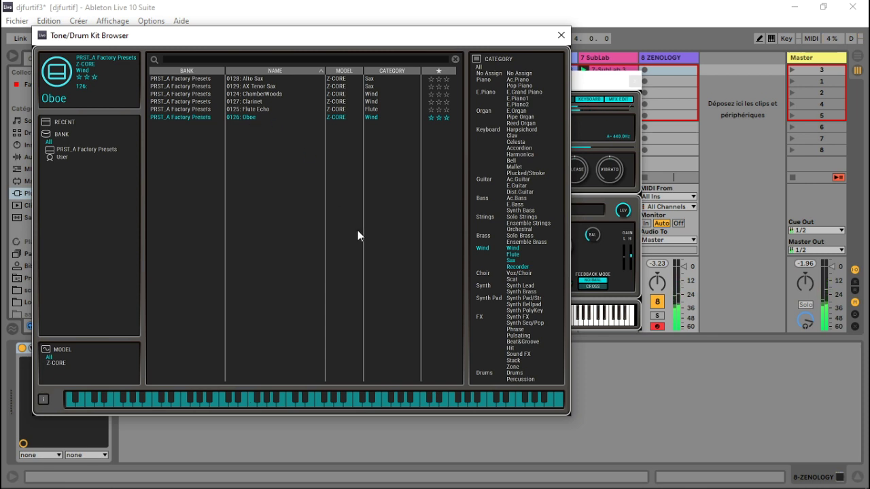
# Filter the presets by the Choir category and audition Angels Choir, AX Choir 1, Jazz Doos and Oohs Chord.
pyautogui.click(481, 272)
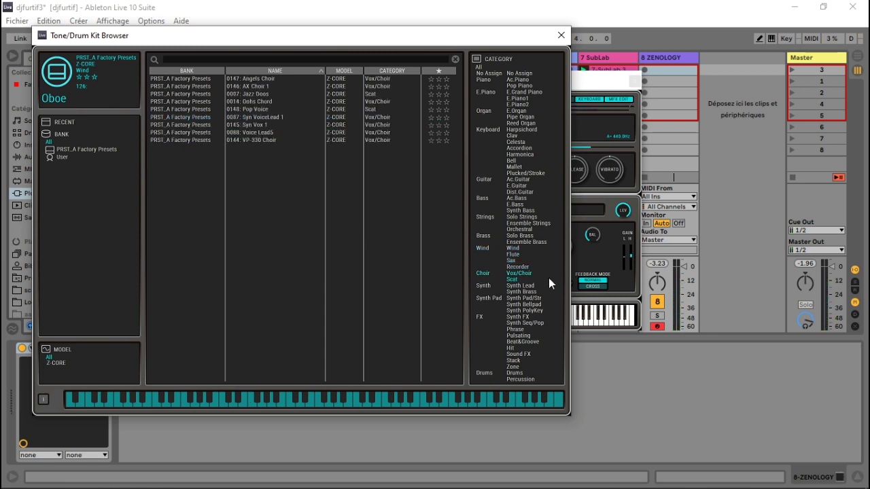
pyautogui.click(261, 79)
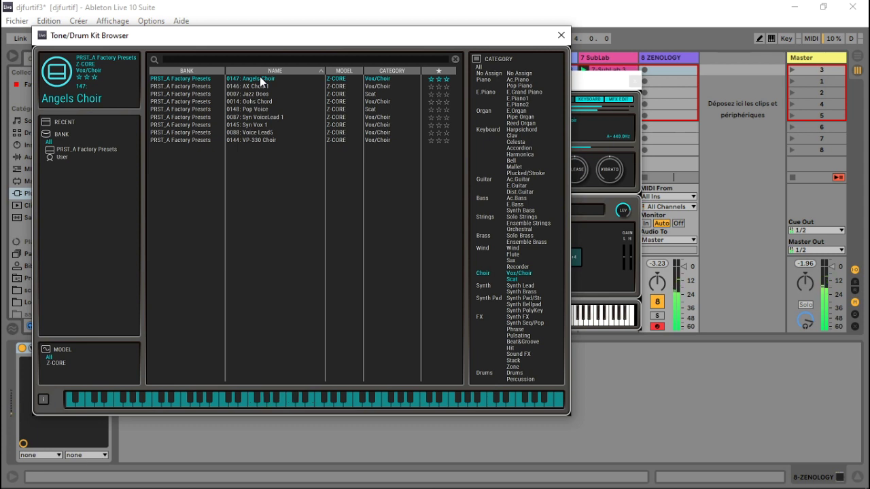
pyautogui.click(254, 87)
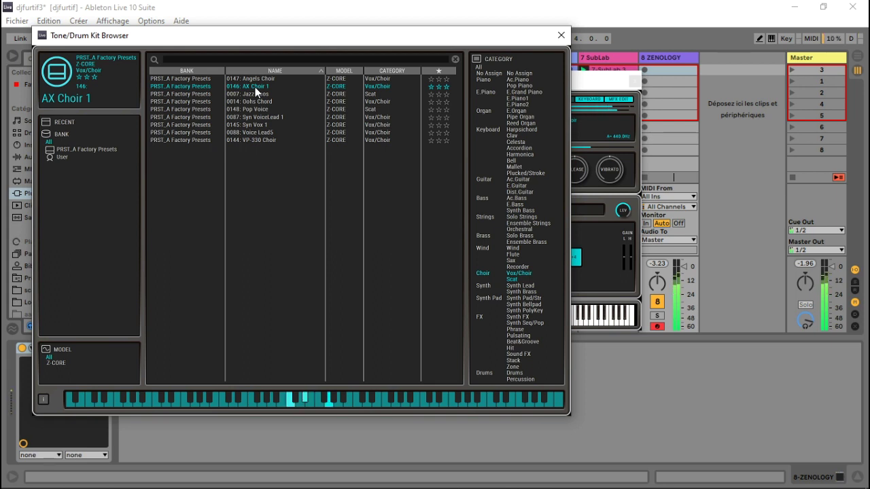
pyautogui.click(262, 93)
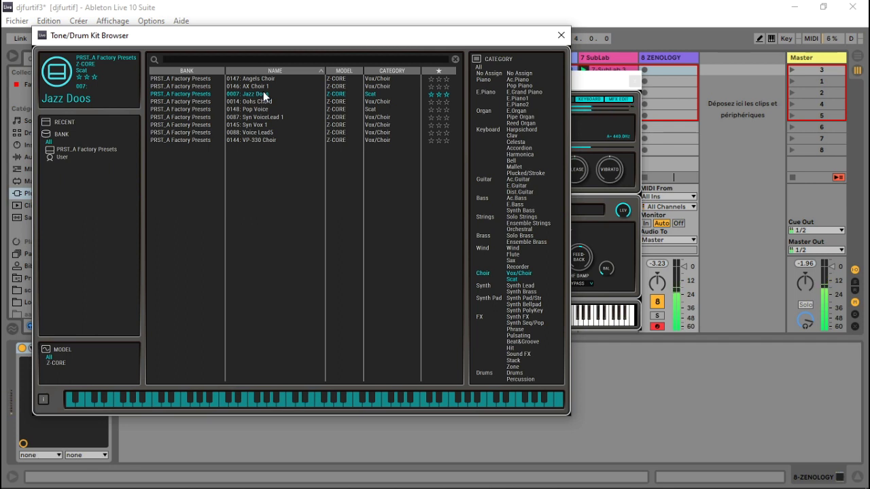
pyautogui.click(239, 100)
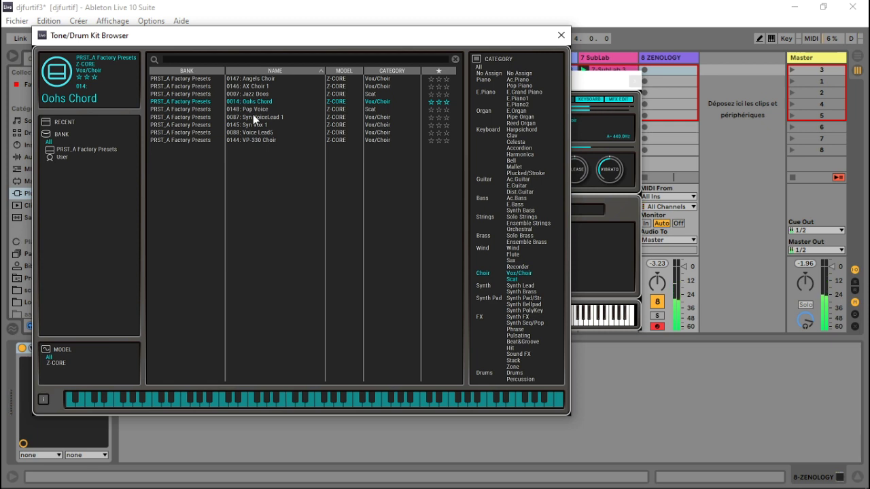
# Audition the choir presets Pop Voice, Syn VoiceLead 1, Syn Vox 1, Voice Lead5 and VP-330 Choir.
pyautogui.click(253, 111)
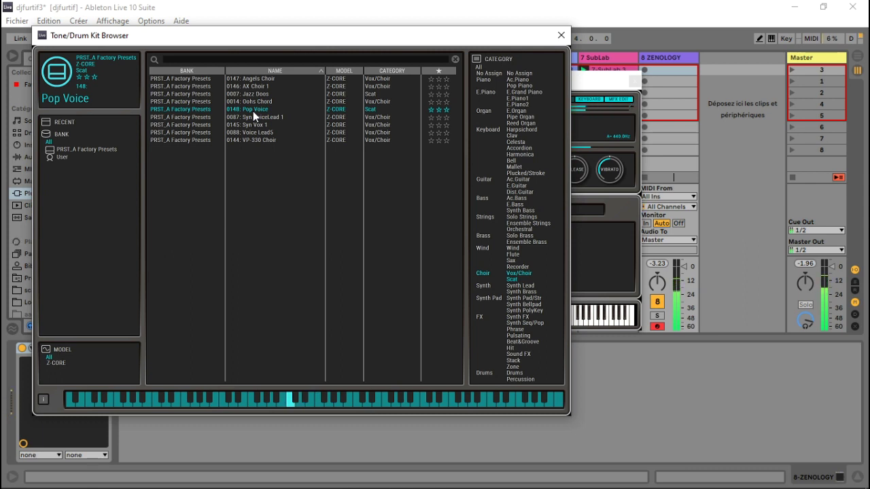
pyautogui.click(260, 117)
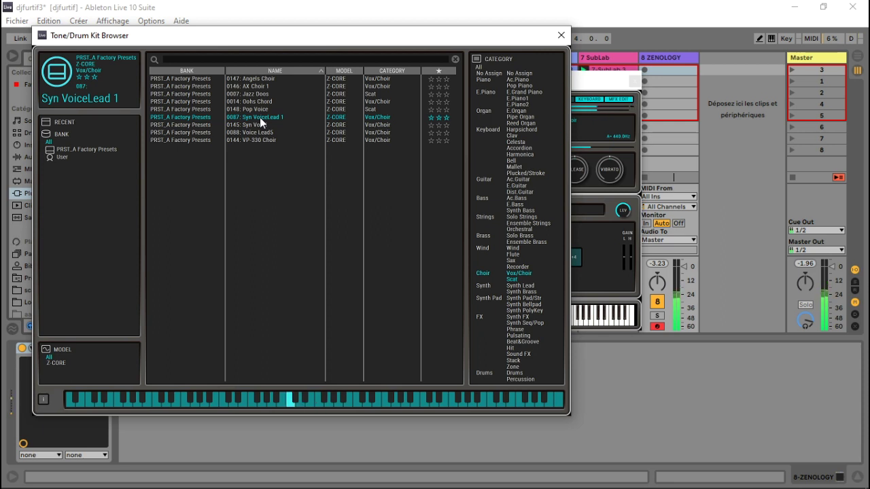
pyautogui.click(252, 124)
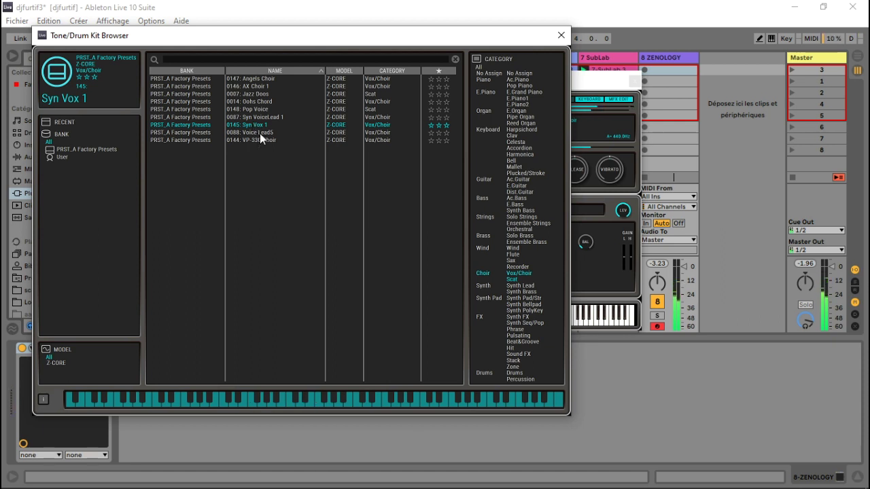
pyautogui.click(259, 132)
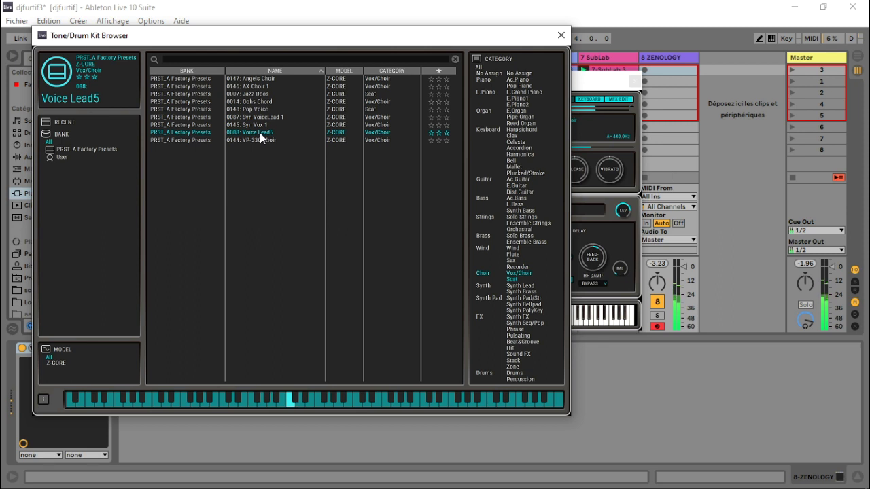
pyautogui.click(260, 140)
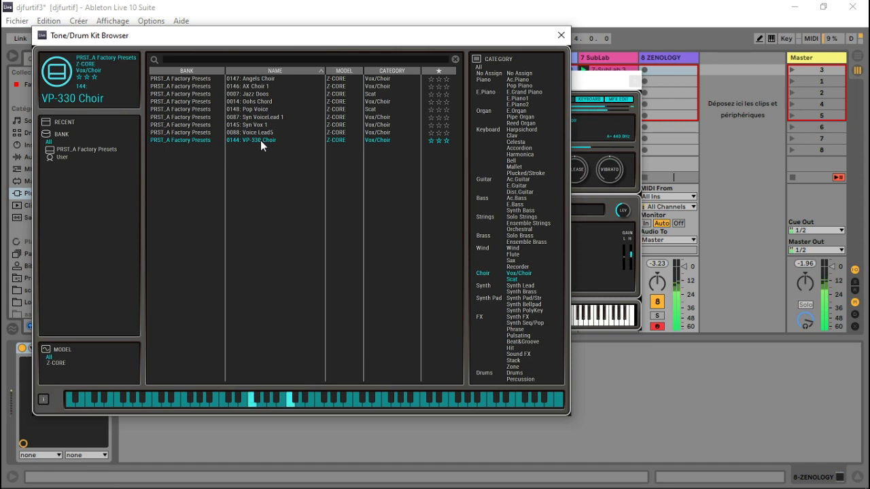
# Filter the presets by the Synth category and audition 7th Stack Lead, Air Lead, Bendy Mod PB and Bit Brass.
pyautogui.click(483, 289)
pyautogui.click(249, 79)
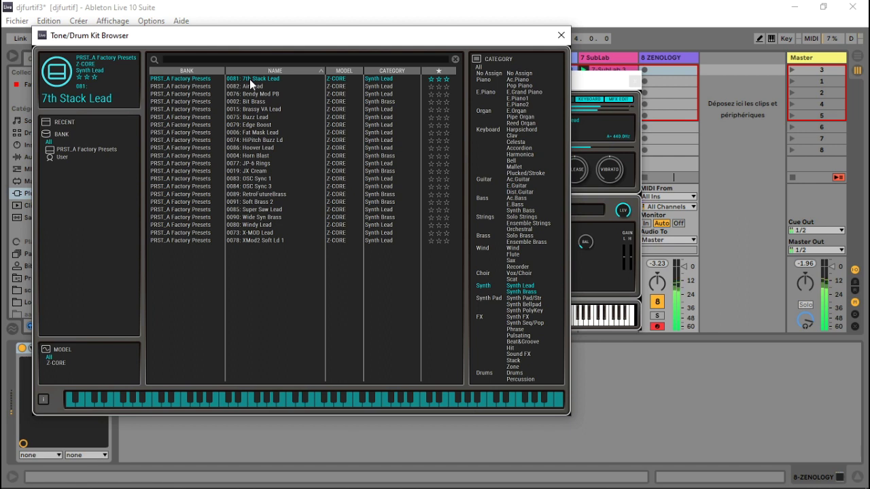
pyautogui.click(251, 86)
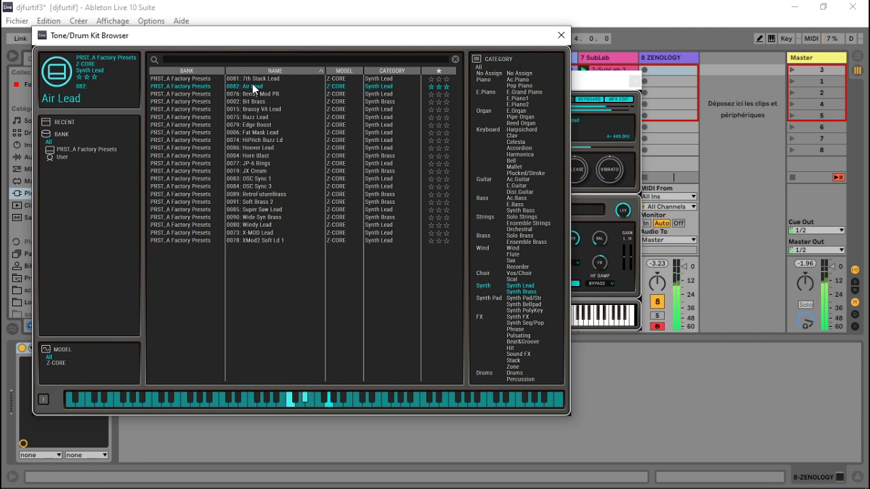
pyautogui.click(253, 91)
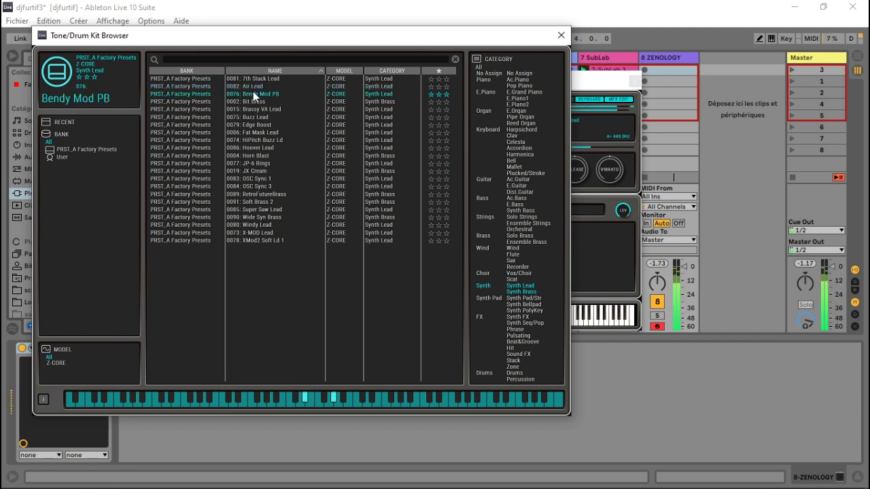
pyautogui.click(249, 101)
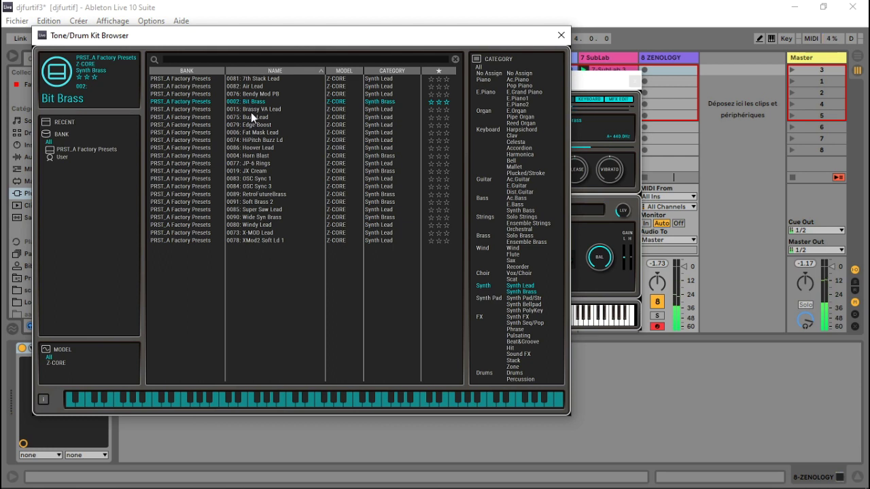
# Audition the synth presets Brassy VA Lead, JP-6 Rings, JX Cream and RetroFutureBrass.
pyautogui.click(250, 109)
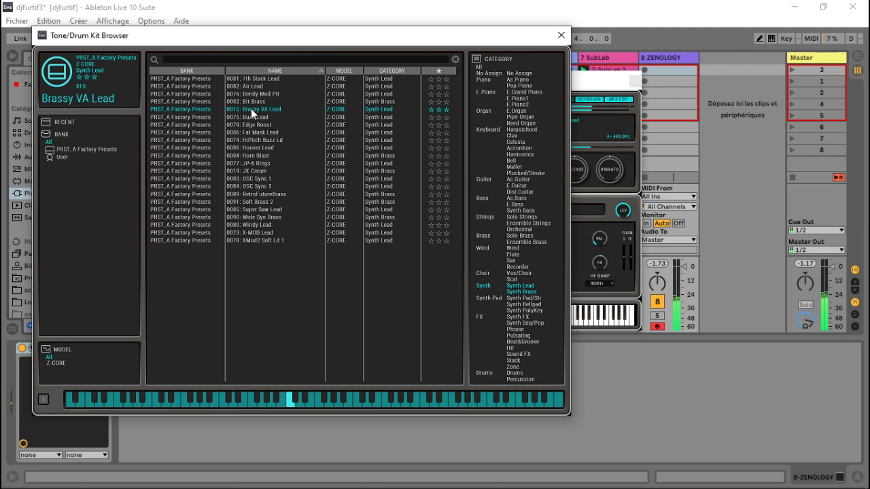
pyautogui.click(257, 163)
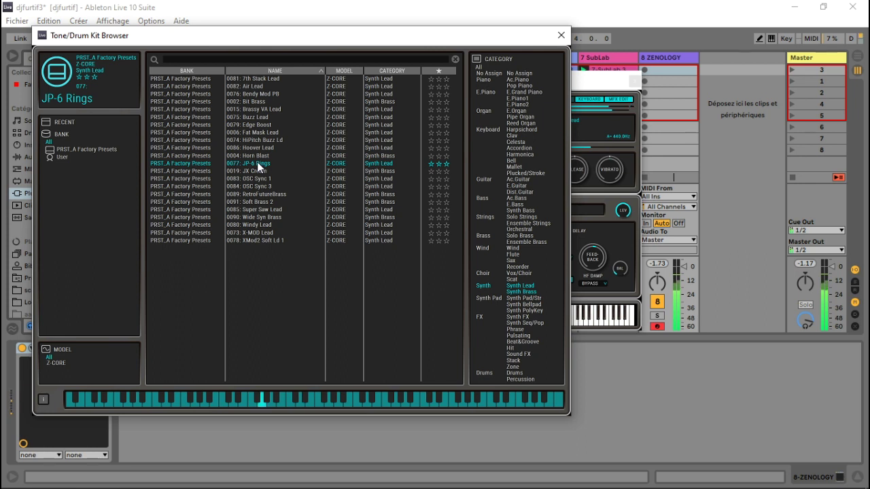
pyautogui.click(247, 172)
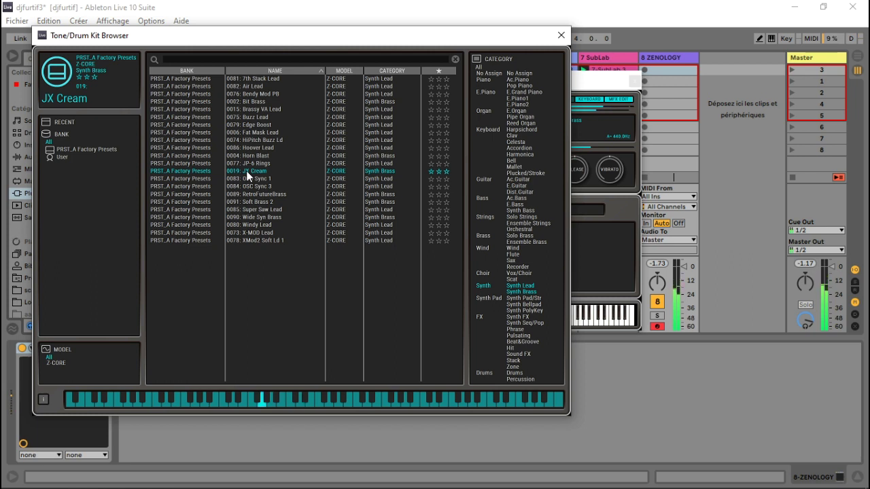
pyautogui.click(266, 195)
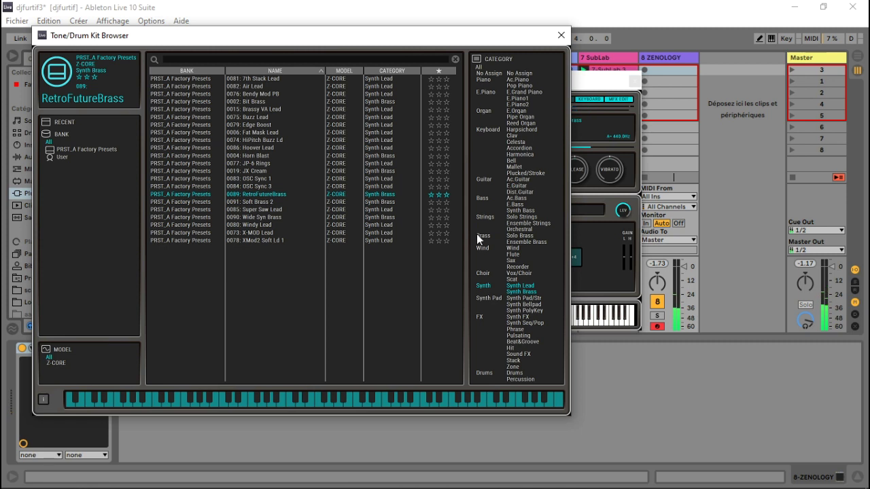
# Filter the presets by the Synth Pad category and audition D-50 Fantasia, Fantasia 2019 and Juno Poly Stack.
pyautogui.click(493, 298)
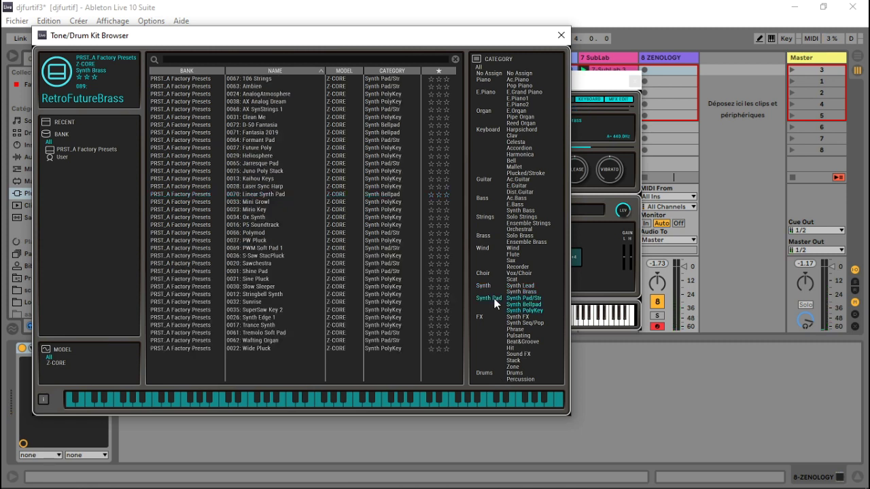
pyautogui.click(262, 125)
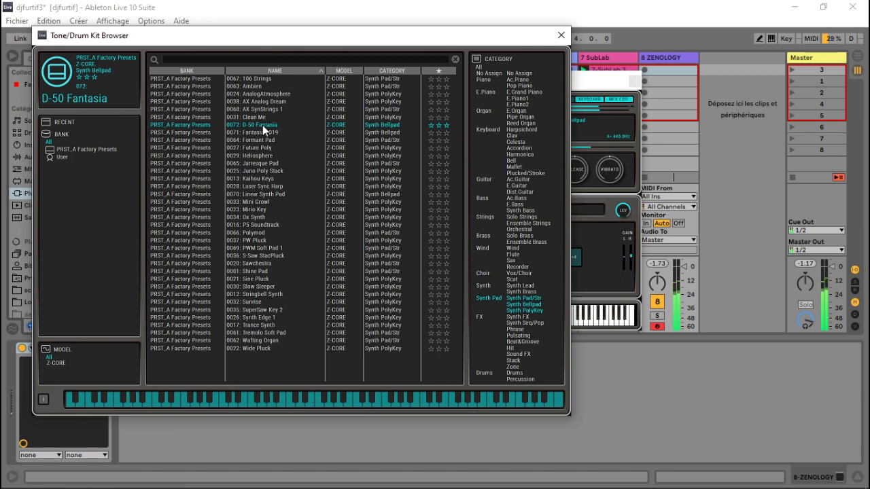
pyautogui.click(262, 133)
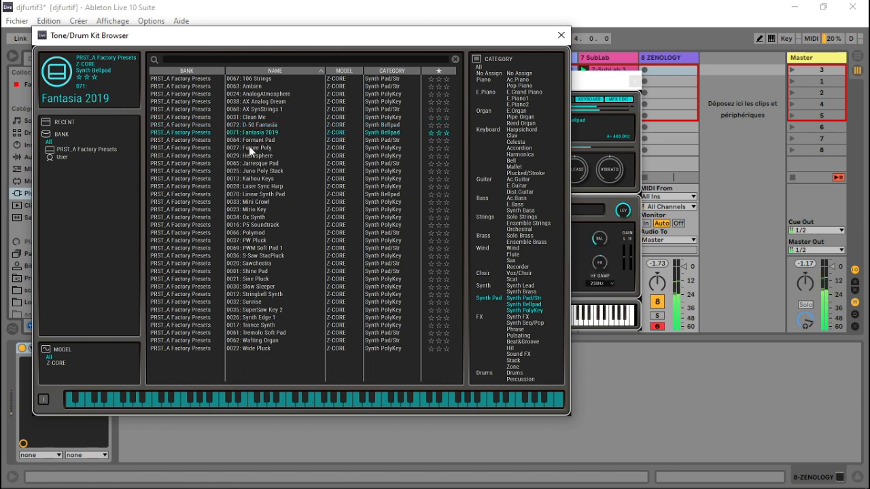
pyautogui.click(254, 172)
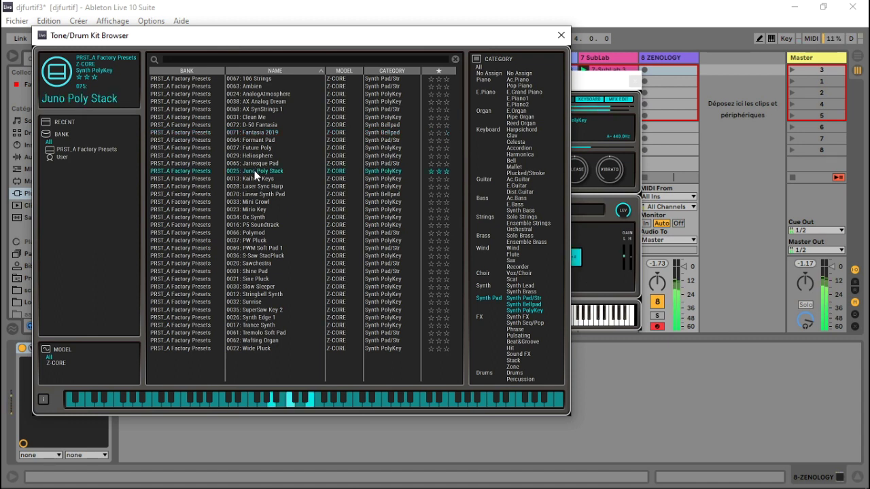
# Audition the synth pad presets Sawchestra, Slow Sleeper, Synth Edge 1 and Wafting Organ.
pyautogui.click(255, 263)
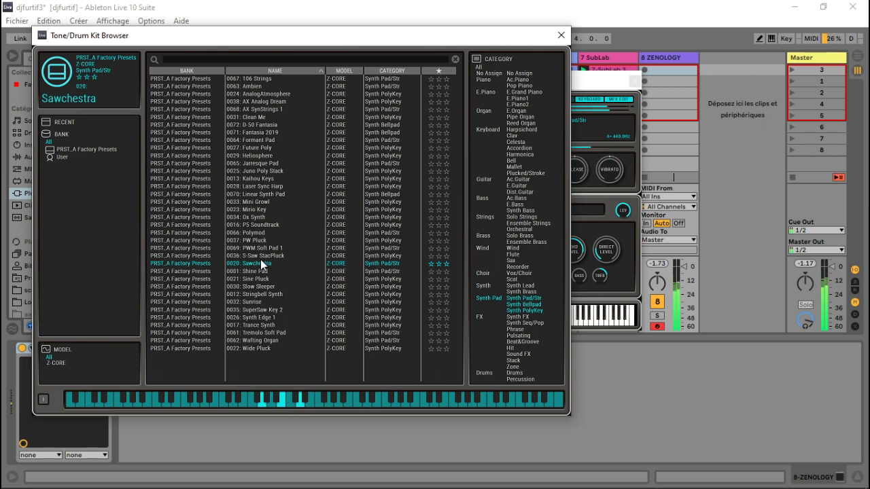
pyautogui.click(259, 288)
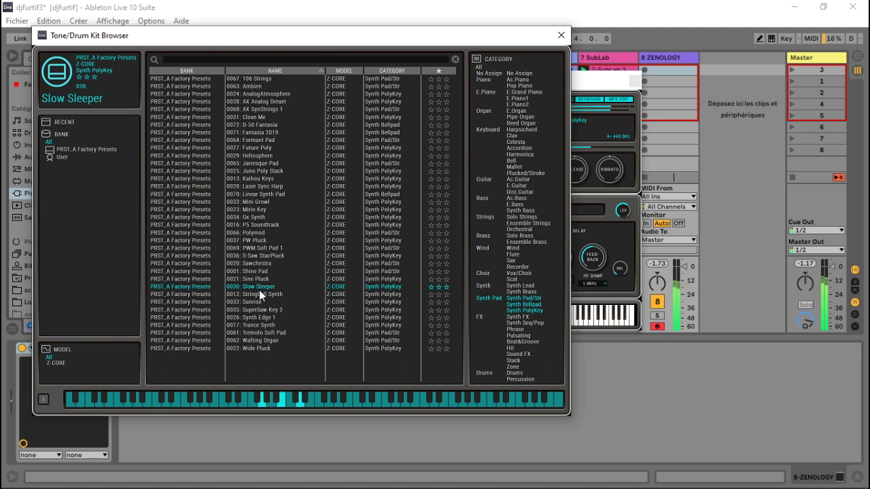
pyautogui.click(250, 319)
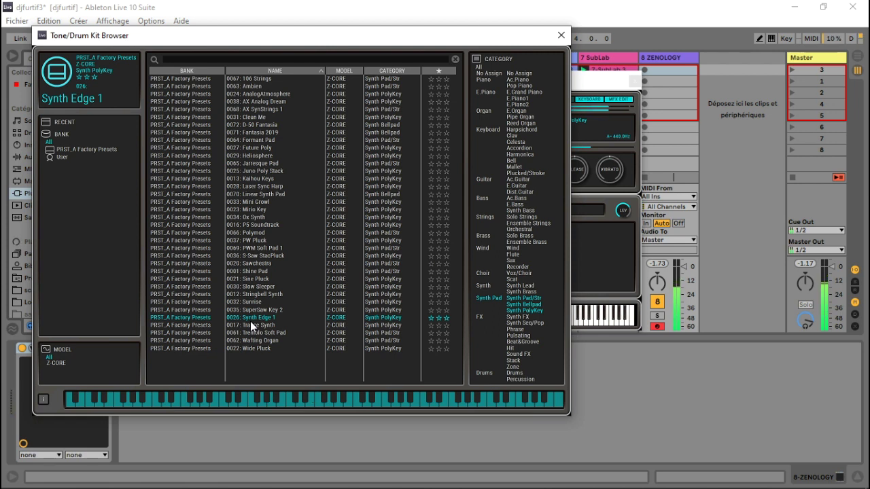
pyautogui.click(259, 340)
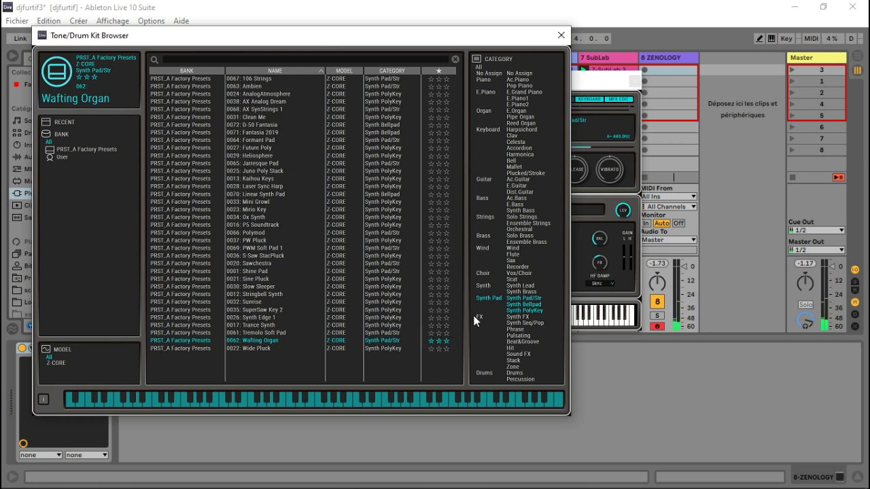
# Filter the presets by the FX category and audition Feedback Pluck, 8th Stack Seq, Bit Walker and Chiptuner.
pyautogui.click(479, 317)
pyautogui.click(241, 142)
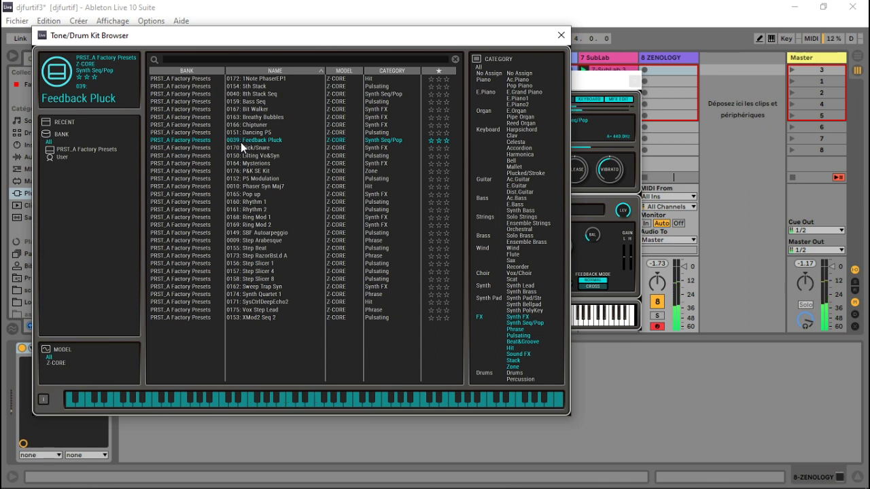
pyautogui.click(259, 94)
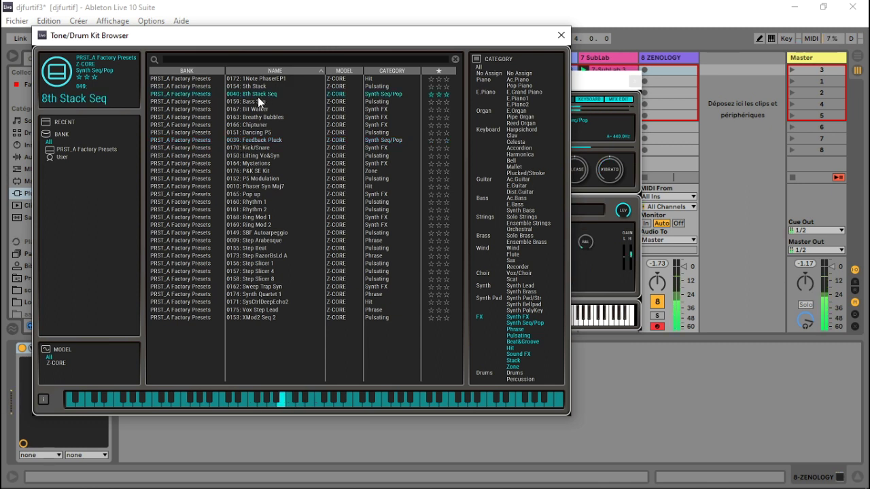
pyautogui.click(257, 109)
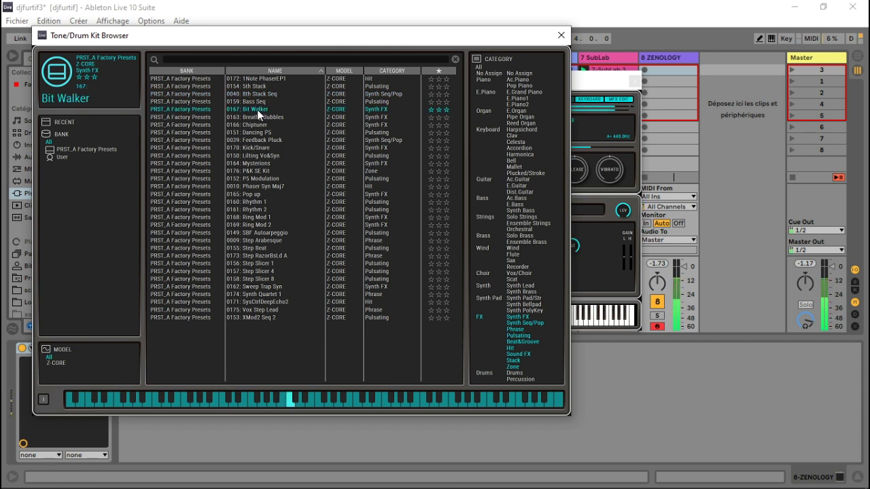
pyautogui.click(252, 125)
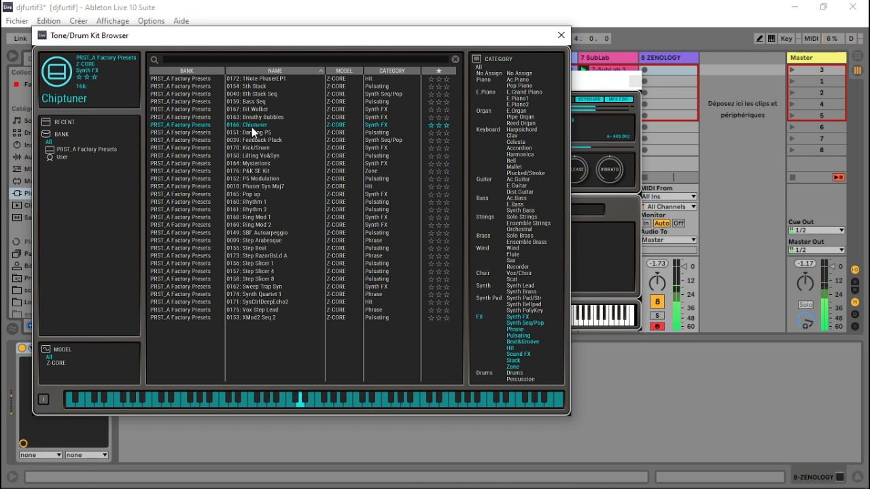
# Audition the FX presets Rhythm 2, Rhythm 1, Ring Mod 2, Step RazorBsLd A, Step Slicer 1, Step Slicer 8 and Vox Step Lead.
pyautogui.click(253, 210)
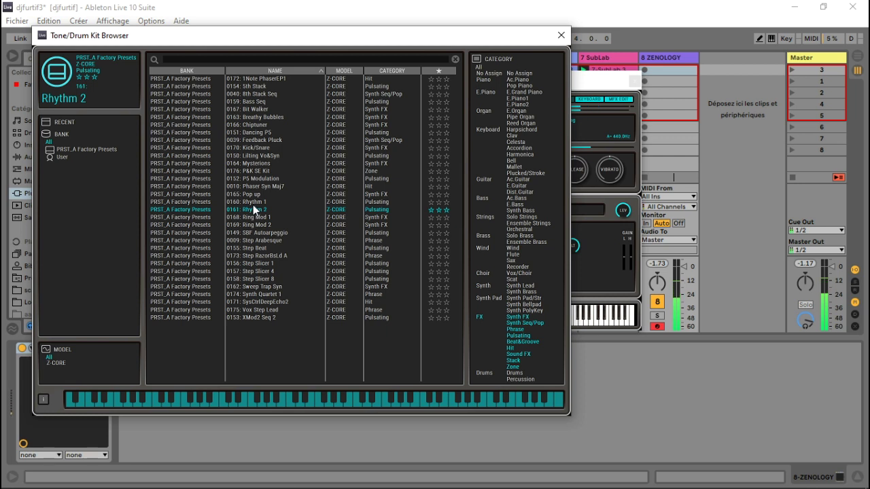
pyautogui.click(252, 202)
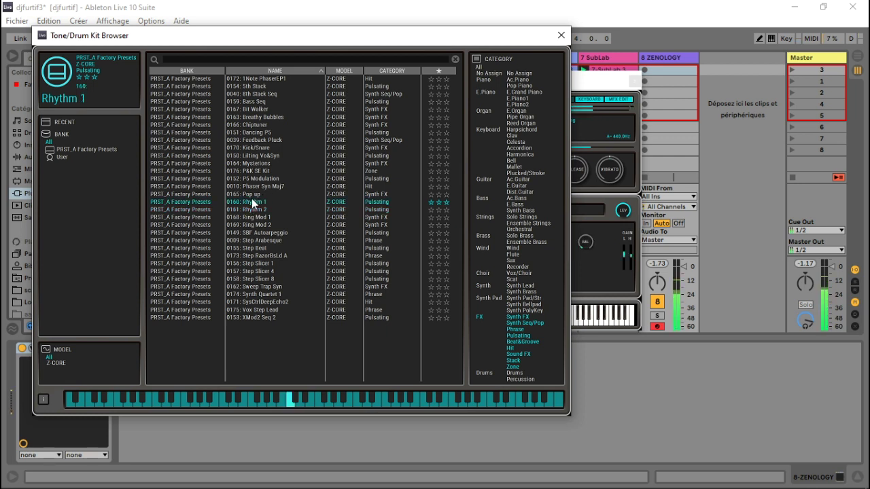
pyautogui.click(254, 225)
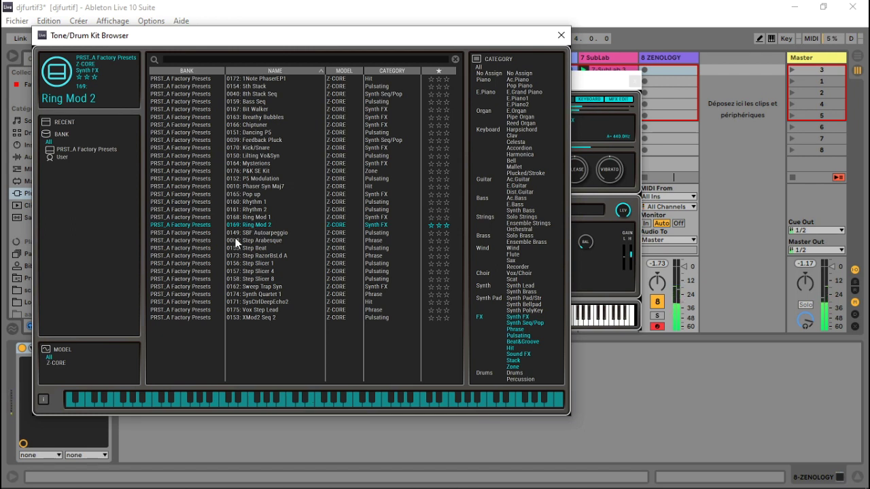
pyautogui.click(249, 256)
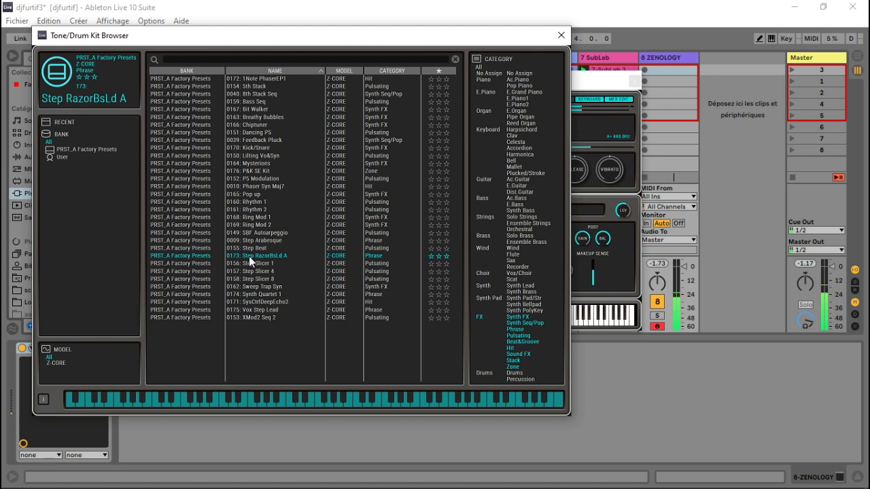
pyautogui.click(263, 265)
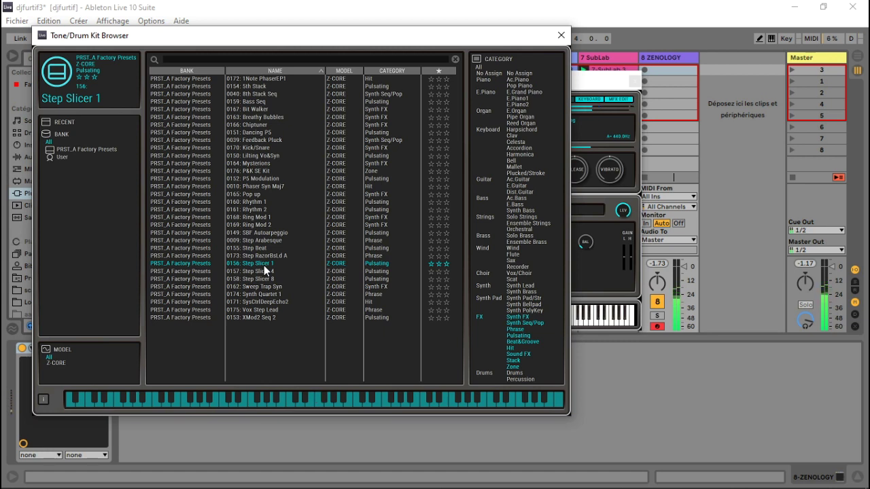
pyautogui.click(252, 278)
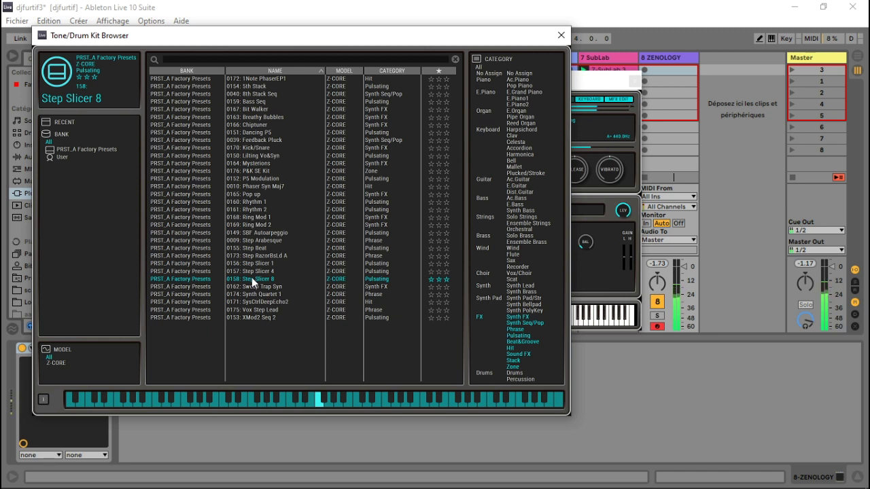
pyautogui.click(269, 311)
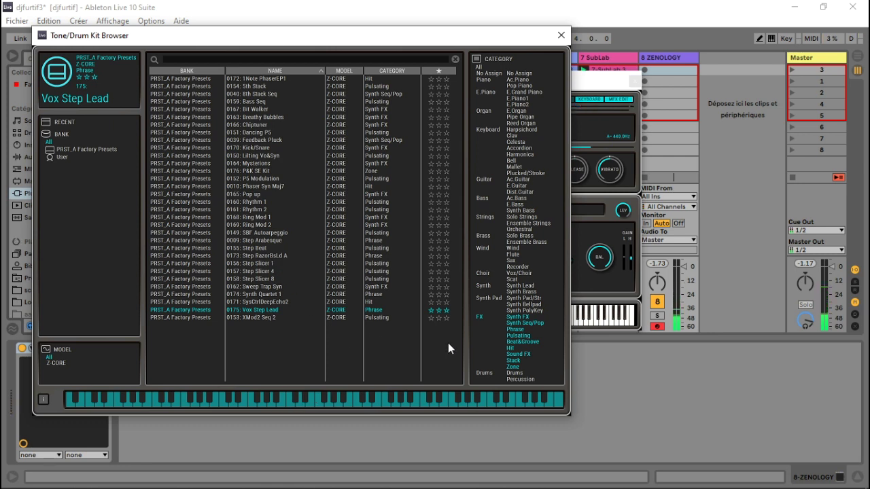
# Filter by the Drums category and audition Pop Kit w, R&B Kit, Standard Kit, TR-808 comp, TR-909 w comp and Trap Kit.
pyautogui.click(482, 373)
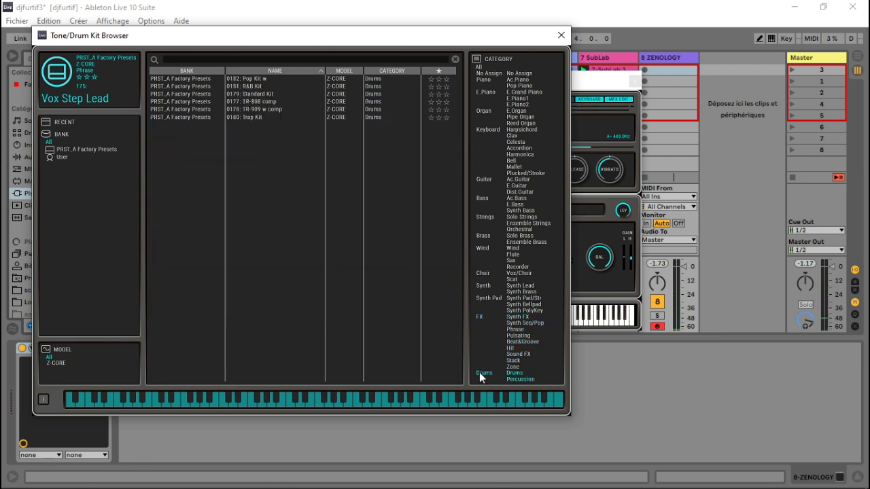
pyautogui.click(255, 79)
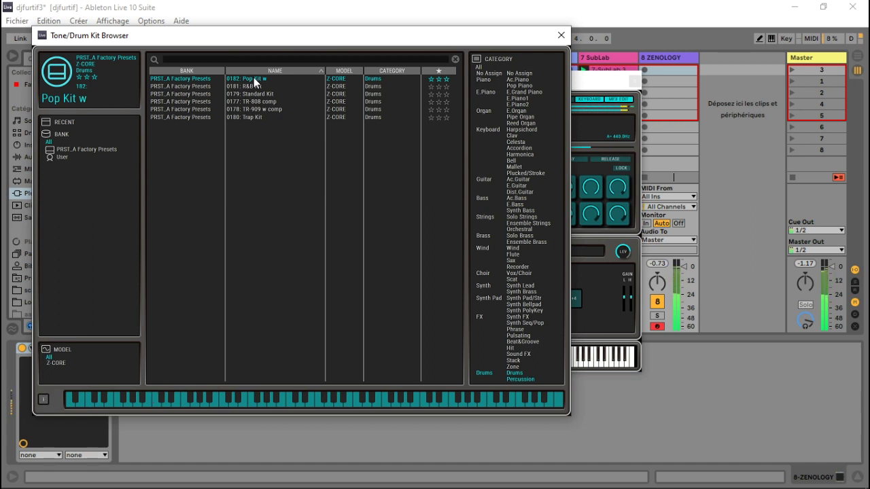
pyautogui.click(246, 87)
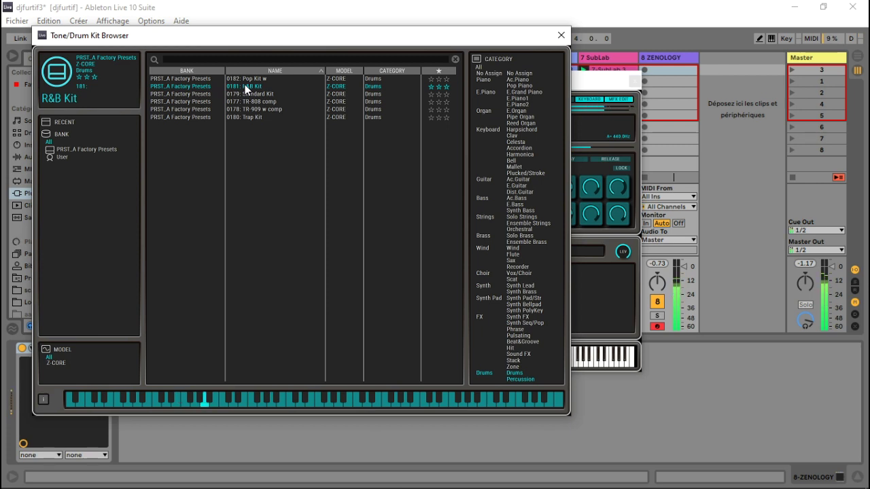
pyautogui.click(254, 96)
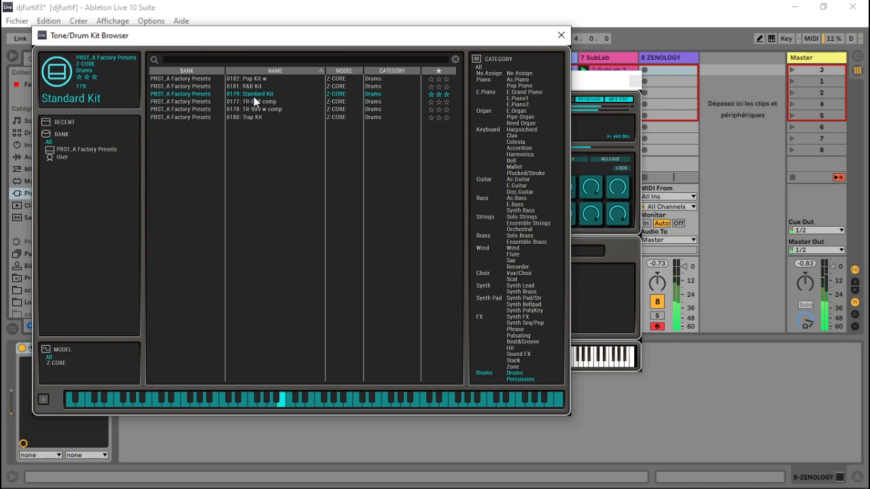
pyautogui.click(255, 101)
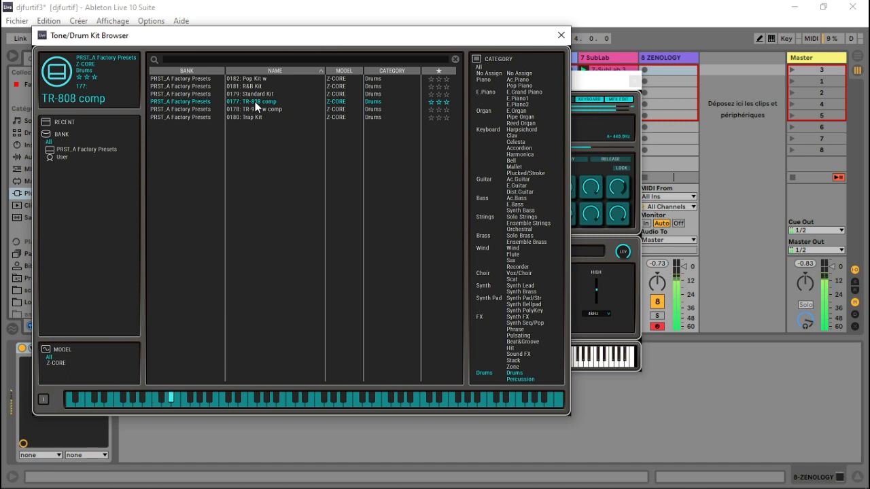
pyautogui.press('Down')
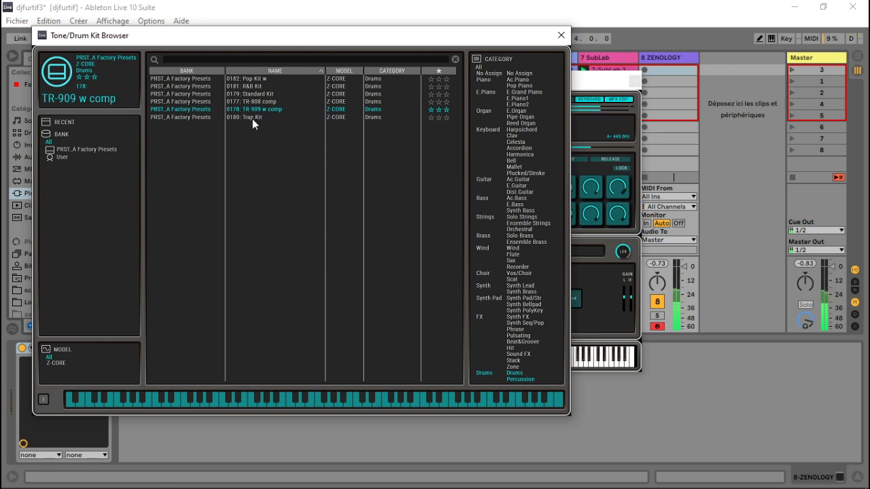
pyautogui.click(247, 116)
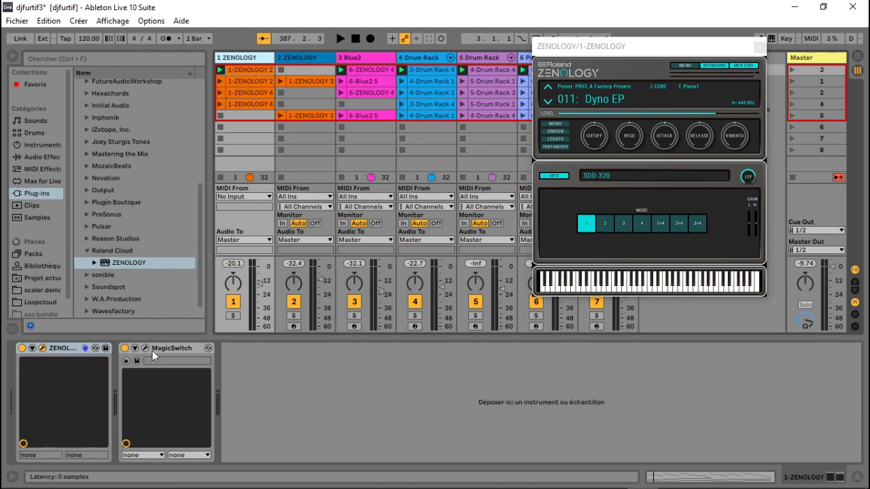
# Solo the 1 ZENOLOGY track and listen to it in playback, launching scene 2 along the way.
pyautogui.click(232, 315)
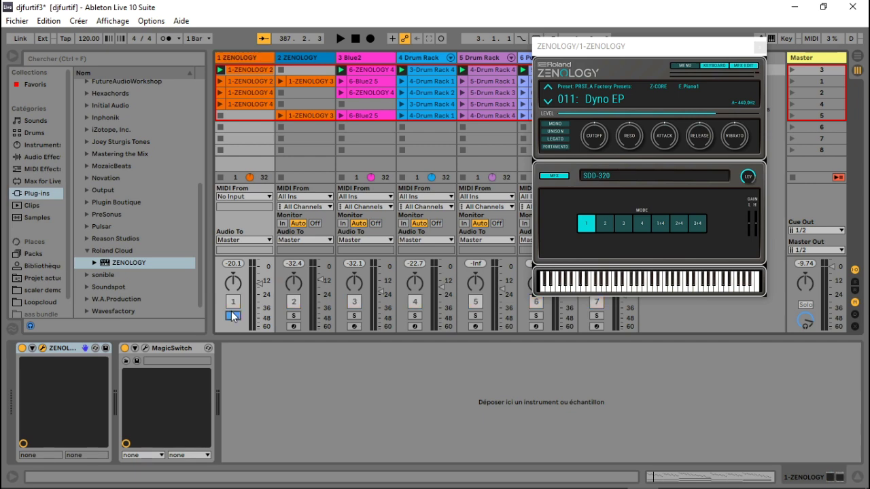
pyautogui.press('space')
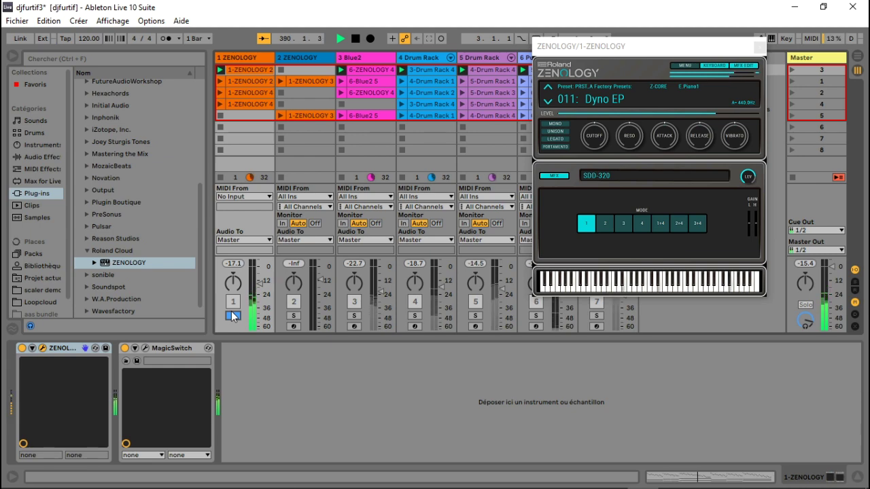
pyautogui.press('Return')
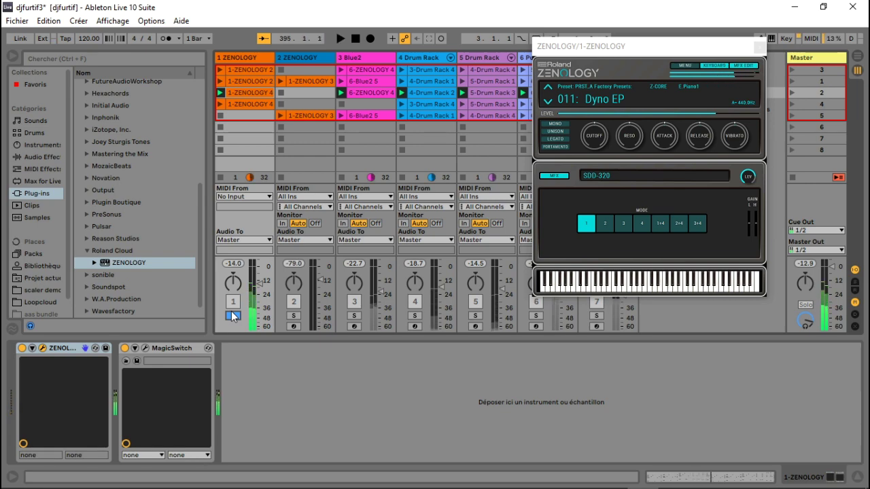
# Move the solo from the 1 ZENOLOGY track to 2 ZENOLOGY and display that track's devices.
pyautogui.click(232, 316)
pyautogui.click(294, 316)
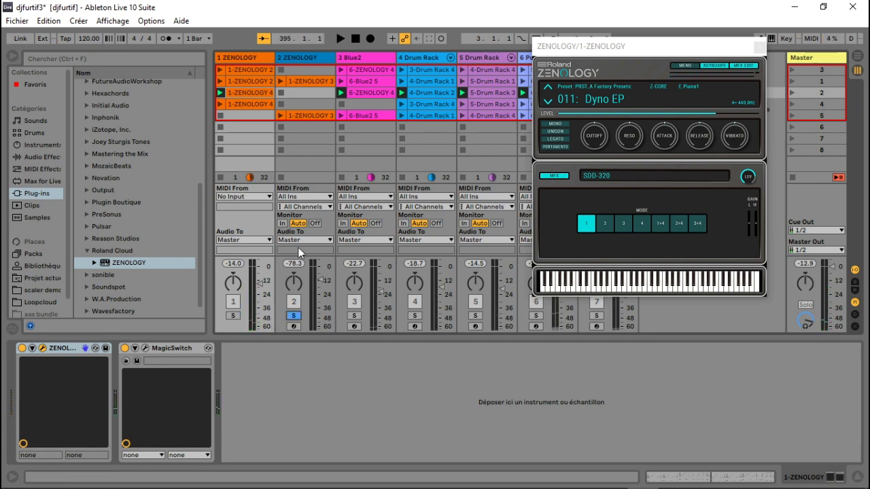
pyautogui.click(300, 55)
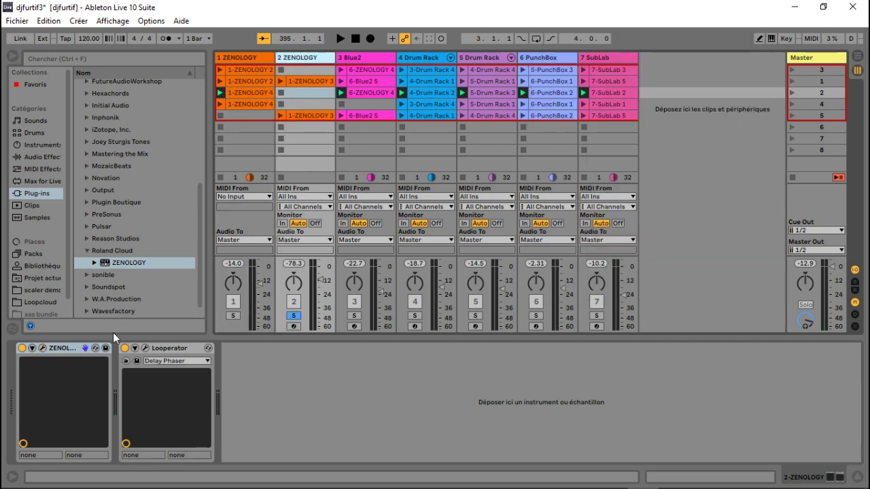
# Inspect ZENOLOGY and the Looperator effect on the 2 ZENOLOGY track, listening to the soloed track with Looperator displayed.
pyautogui.click(44, 348)
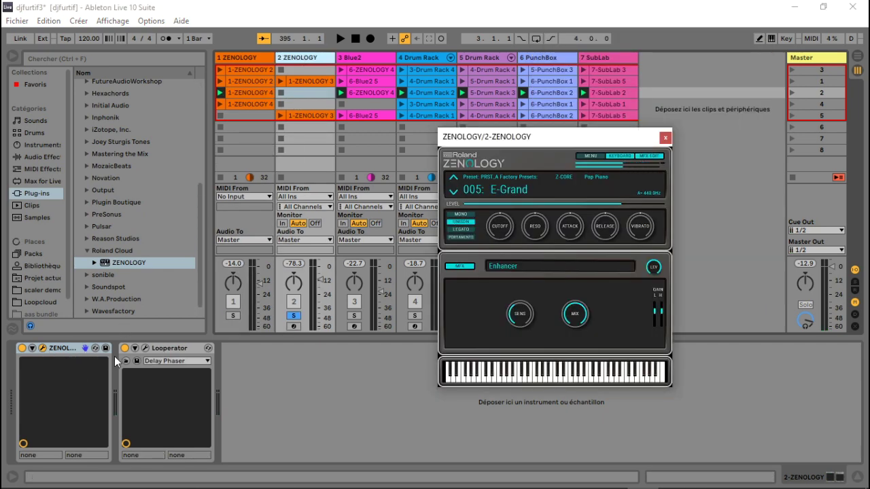
pyautogui.click(144, 348)
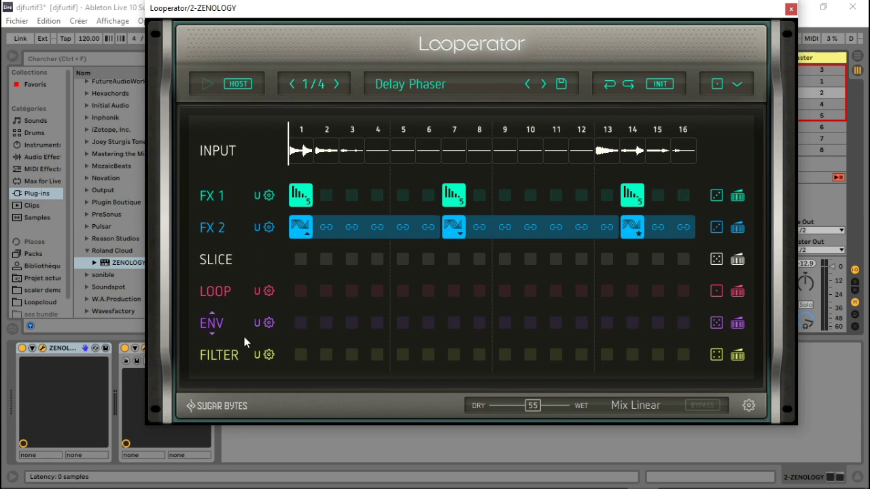
pyautogui.press('space')
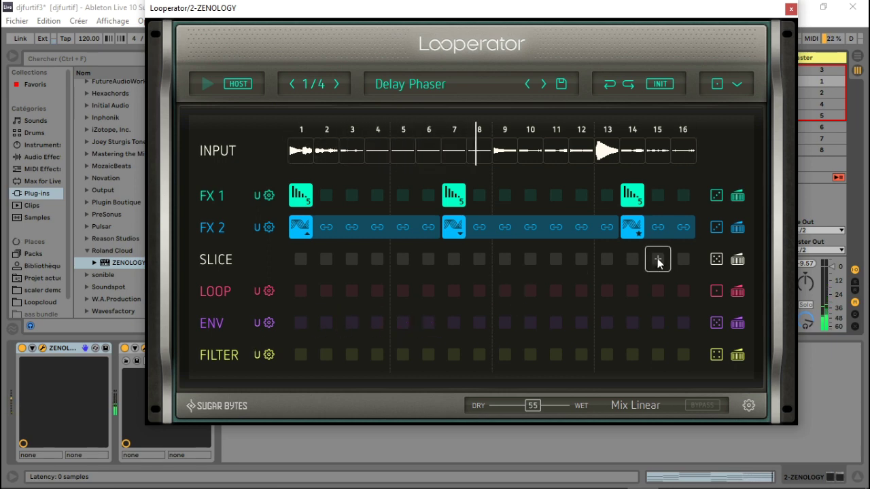
pyautogui.click(791, 9)
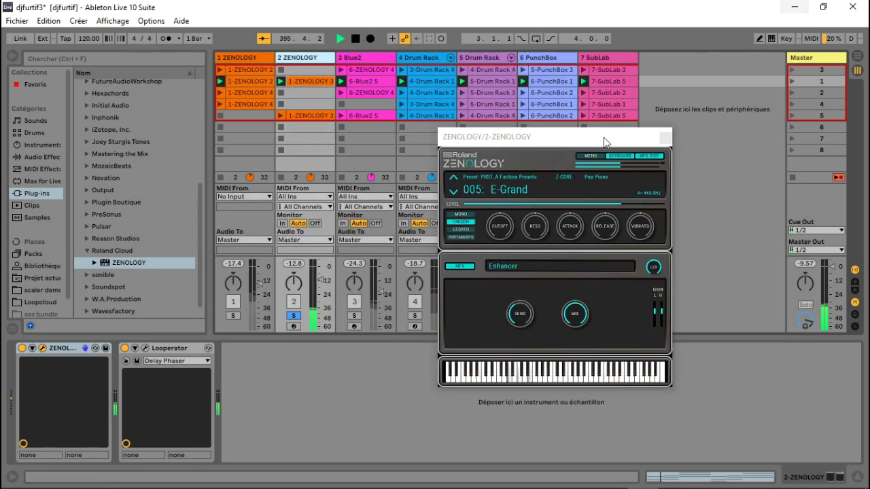
pyautogui.click(392, 358)
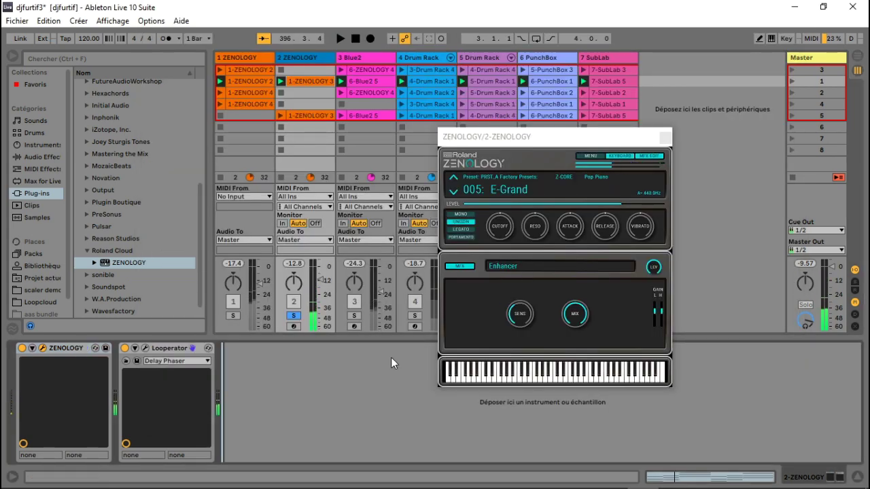
# Move the solo to 3 Blue2 and inspect its Blue2 synth during playback, closing the plug-in window at the end.
pyautogui.click(363, 57)
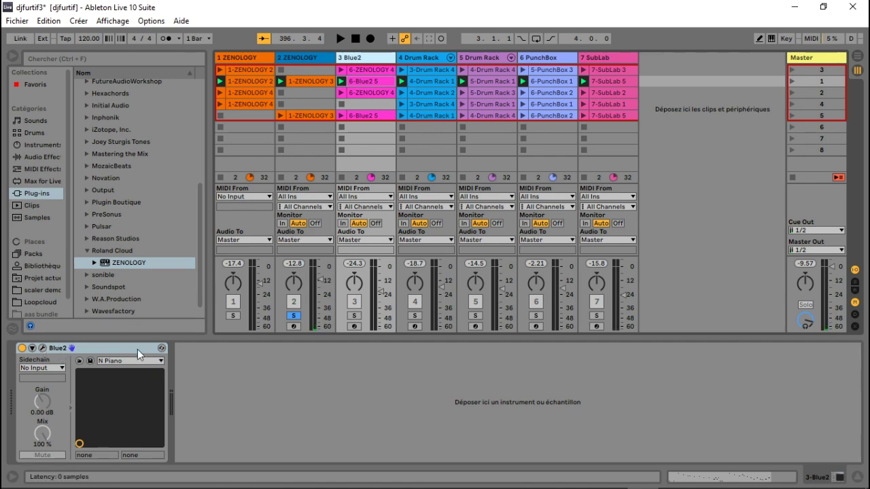
pyautogui.click(354, 317)
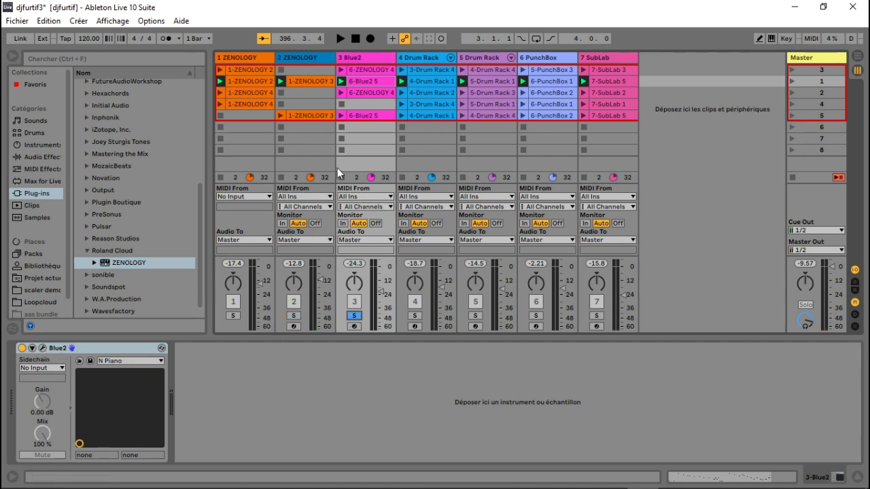
pyautogui.click(43, 347)
pyautogui.moveTo(515, 28); pyautogui.dragTo(486, 20)
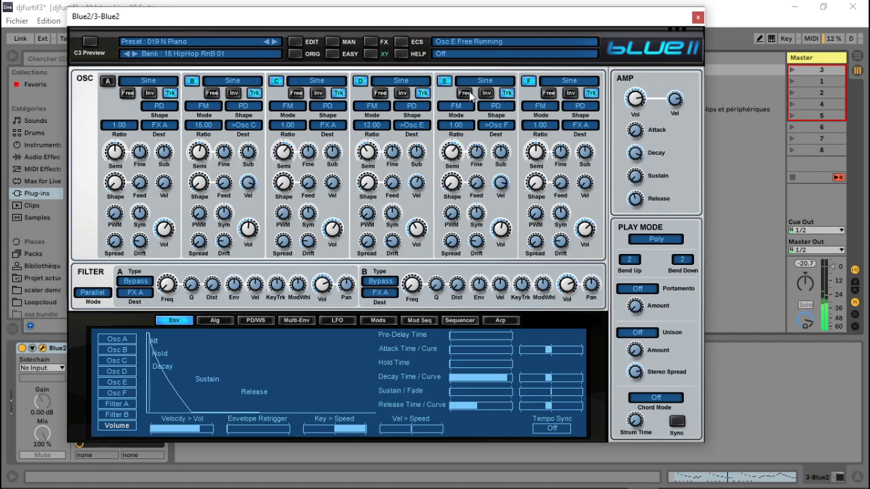
pyautogui.click(698, 17)
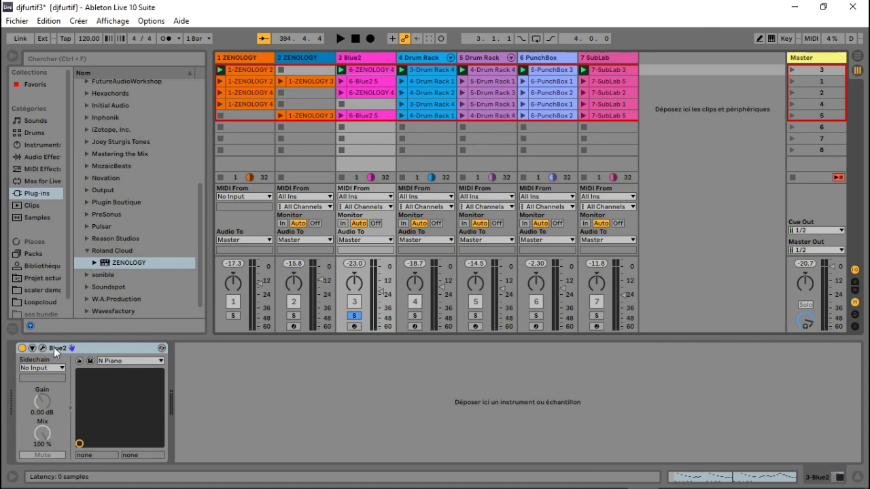
# Solo the 4 Drum Rack track and raise its volume to -13.5 dB during playback.
pyautogui.click(425, 59)
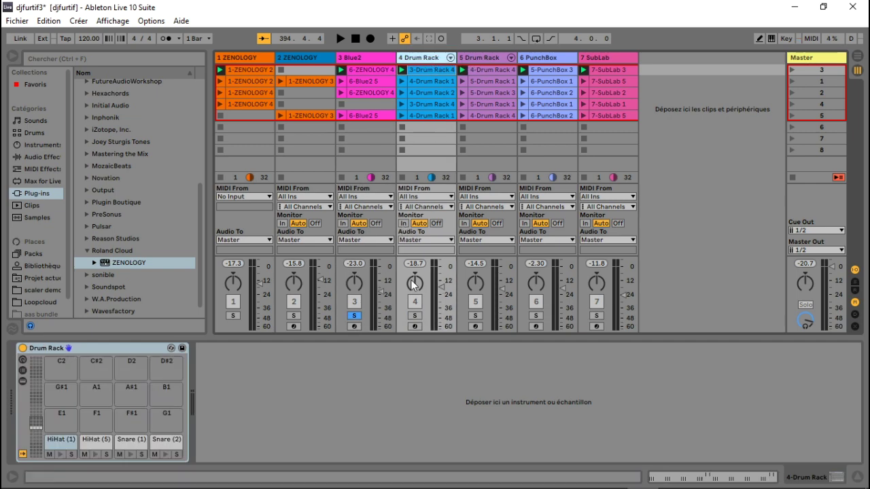
pyautogui.click(415, 315)
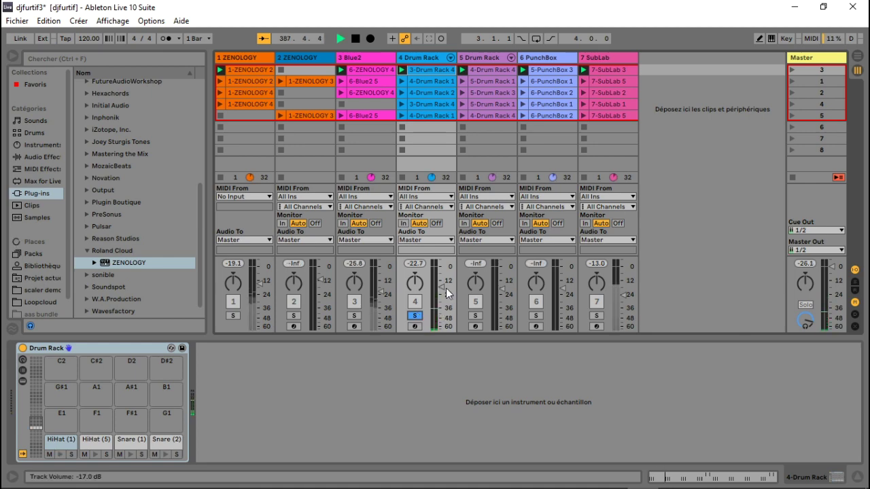
pyautogui.moveTo(445, 288); pyautogui.dragTo(445, 283)
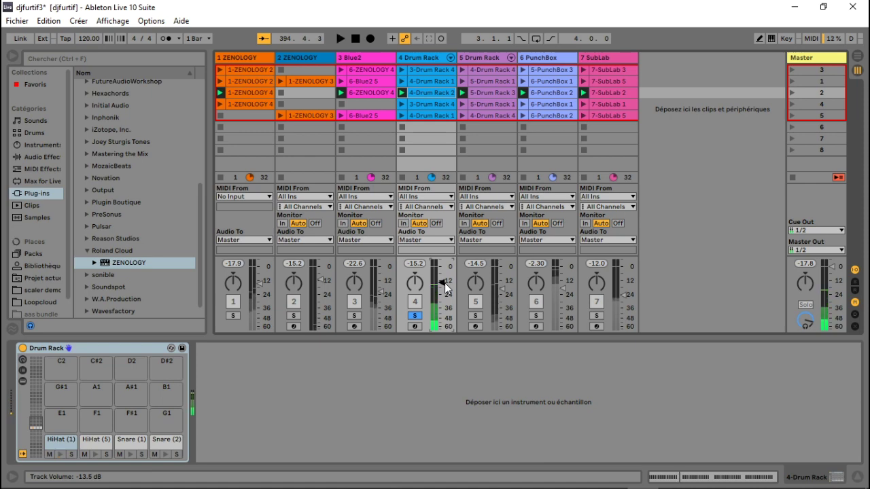
# Solo 5 Drum Rack, display its devices and listen to it in scenes 2 and 5.
pyautogui.click(476, 316)
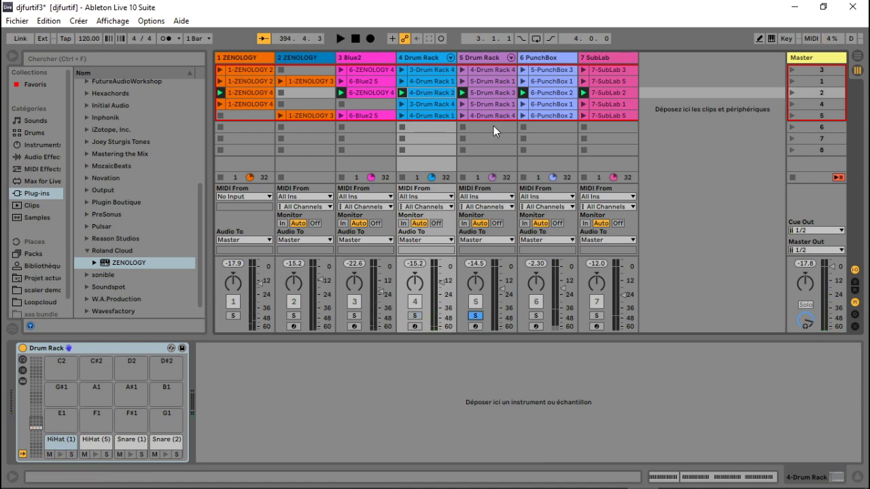
pyautogui.click(487, 59)
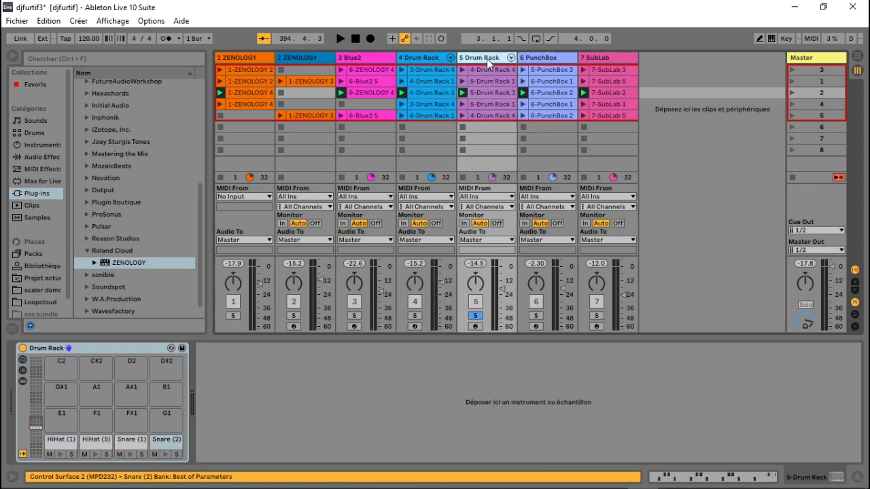
pyautogui.press('Return')
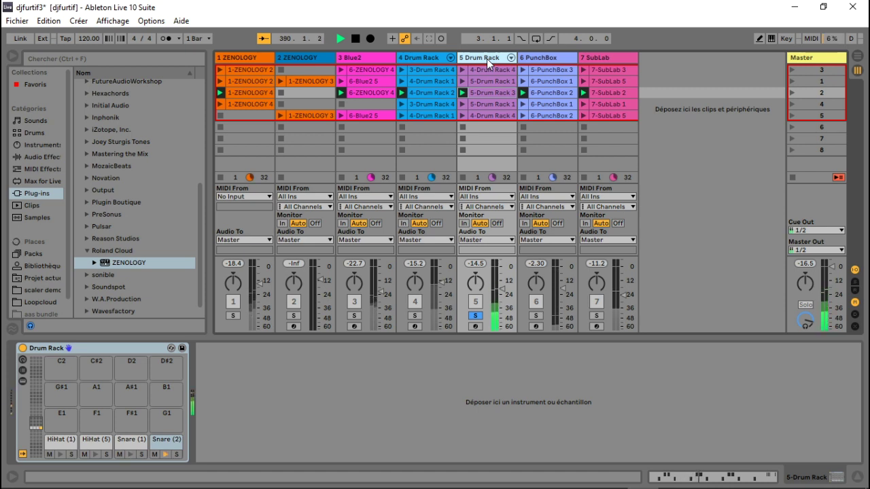
pyautogui.press('Down')
pyautogui.press('Down')
pyautogui.press('Down')
pyautogui.press('Return')
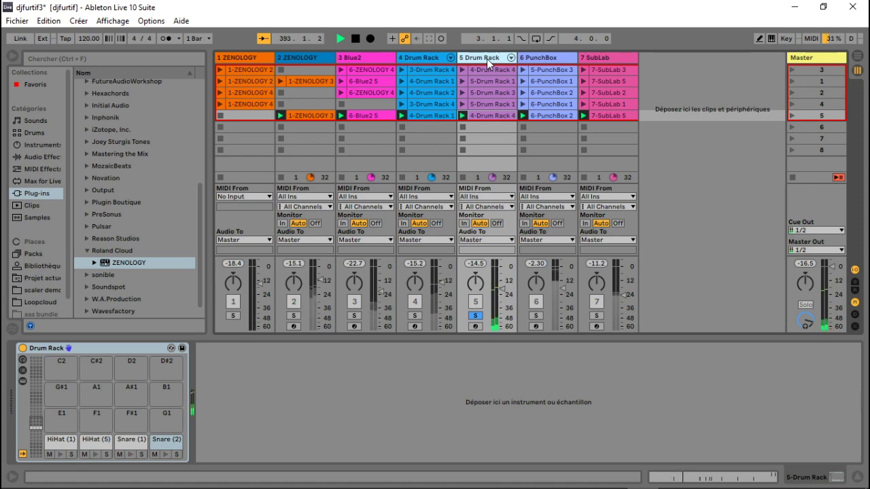
# Inspect the PunchBox bass drum synthesizer on the 6 PunchBox track, close its window and solo the track.
pyautogui.click(546, 59)
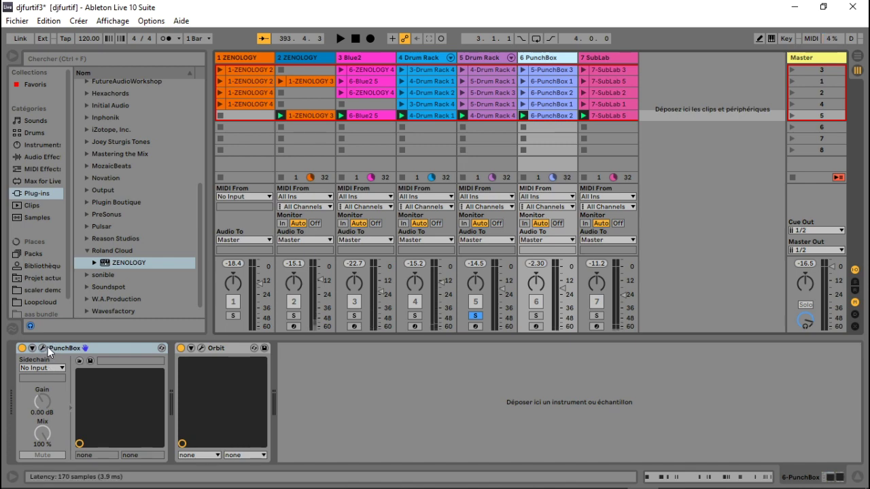
pyautogui.click(46, 347)
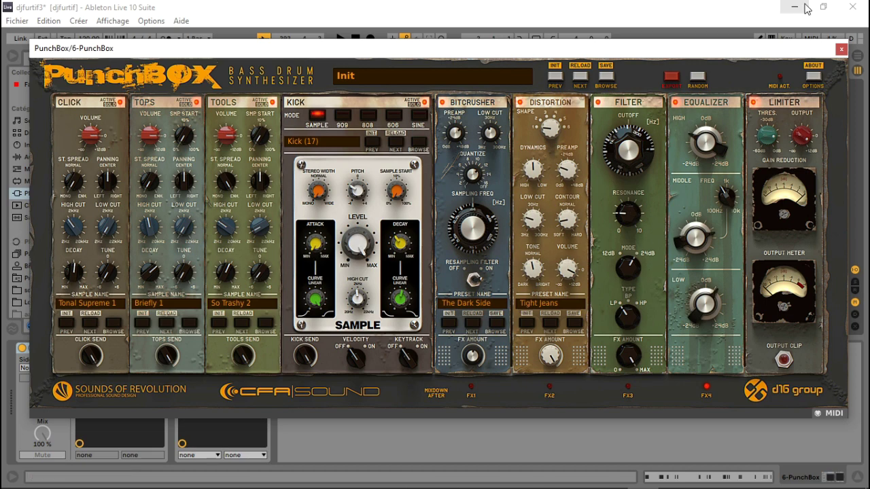
pyautogui.click(841, 49)
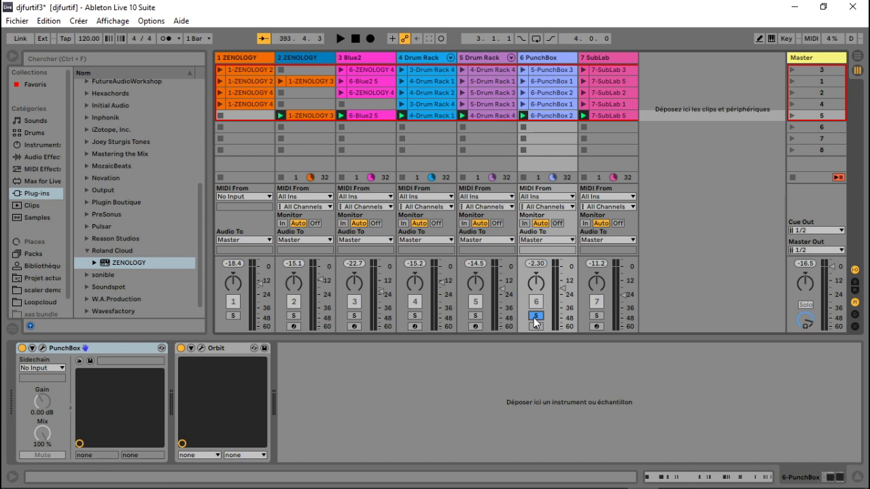
# Launch scenes 2 and 1 to listen to the soloed 6 PunchBox track.
pyautogui.press('Up')
pyautogui.press('Up')
pyautogui.press('Return')
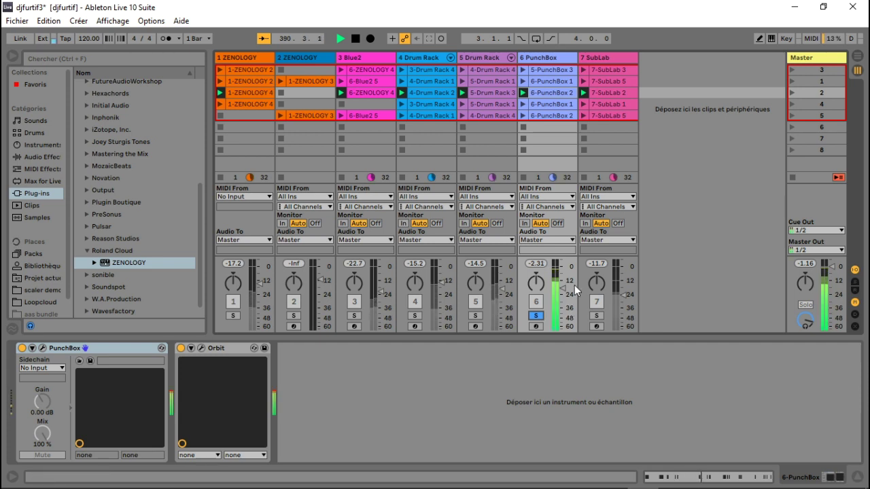
pyautogui.press('Up')
pyautogui.press('Return')
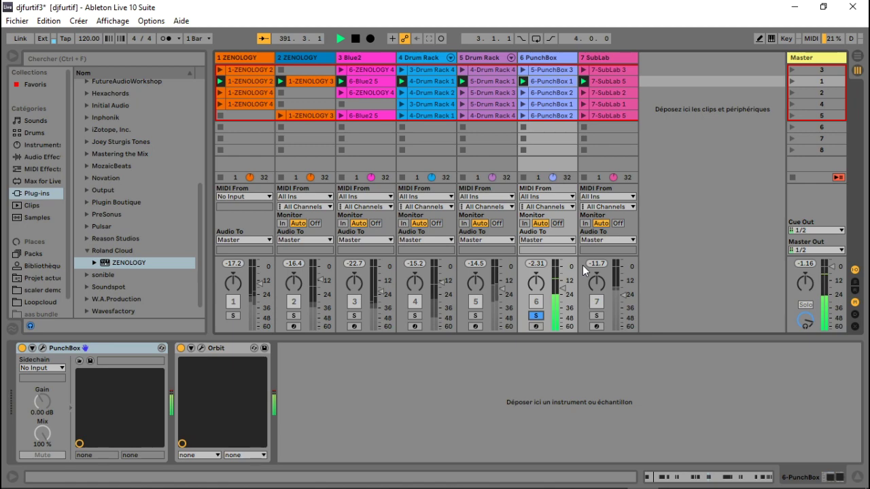
pyautogui.click(536, 316)
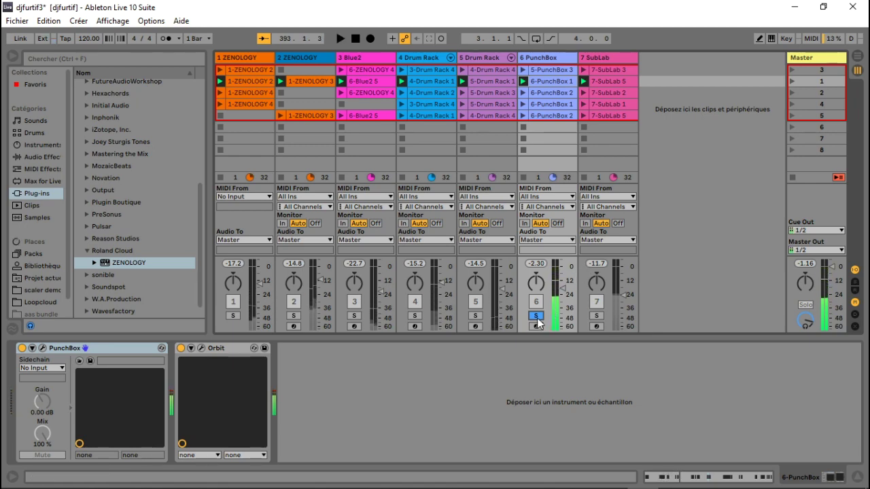
# Solo 7 SubLab, launch scene 3 and inspect the track's SubLab synth during playback.
pyautogui.click(595, 316)
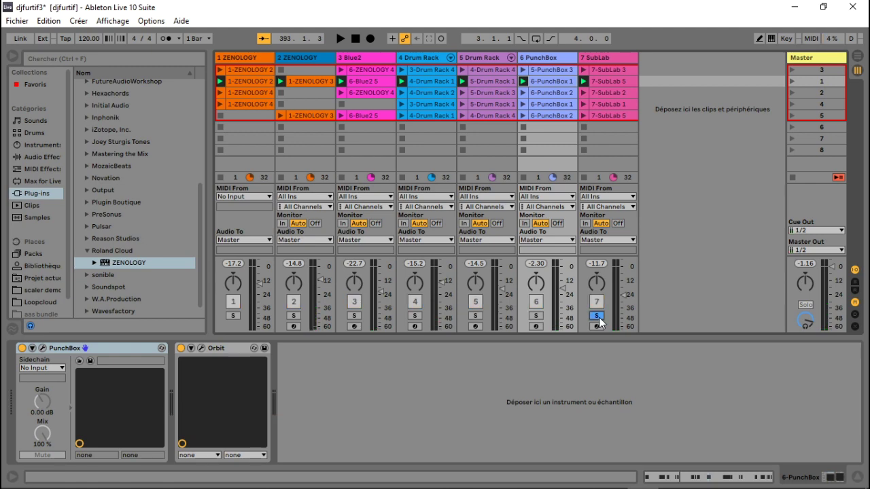
pyautogui.press('Up')
pyautogui.press('Return')
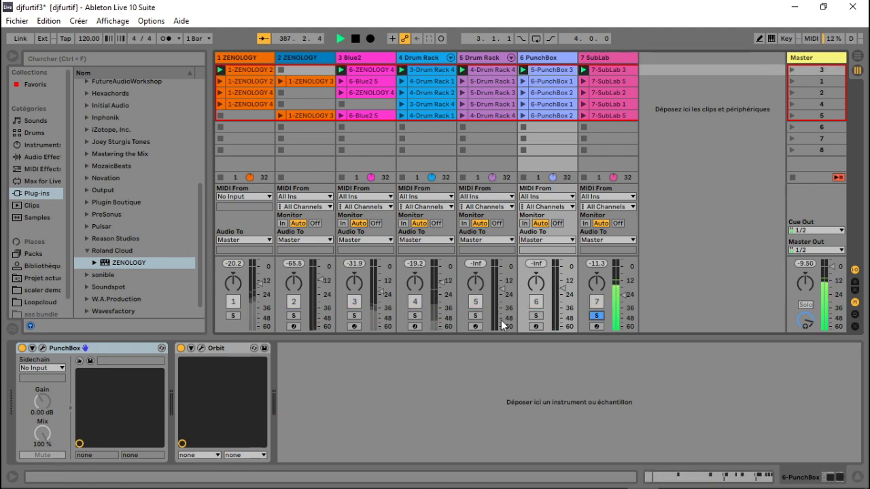
pyautogui.click(619, 56)
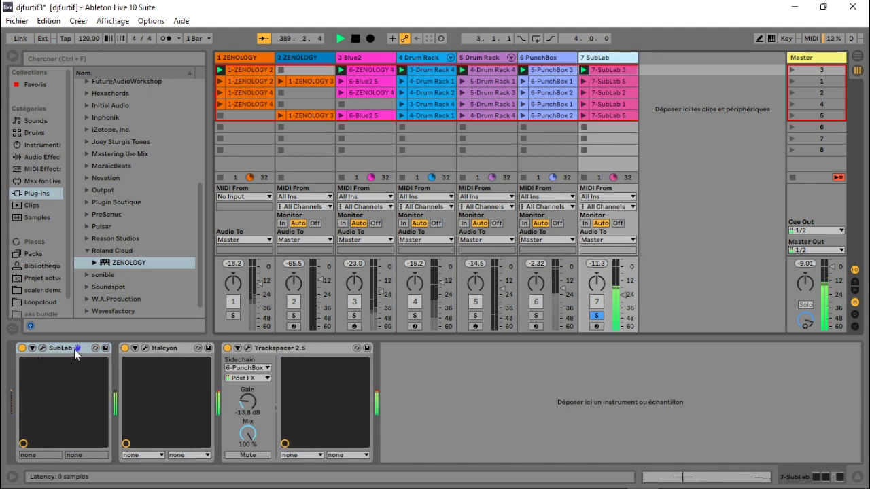
pyautogui.click(43, 349)
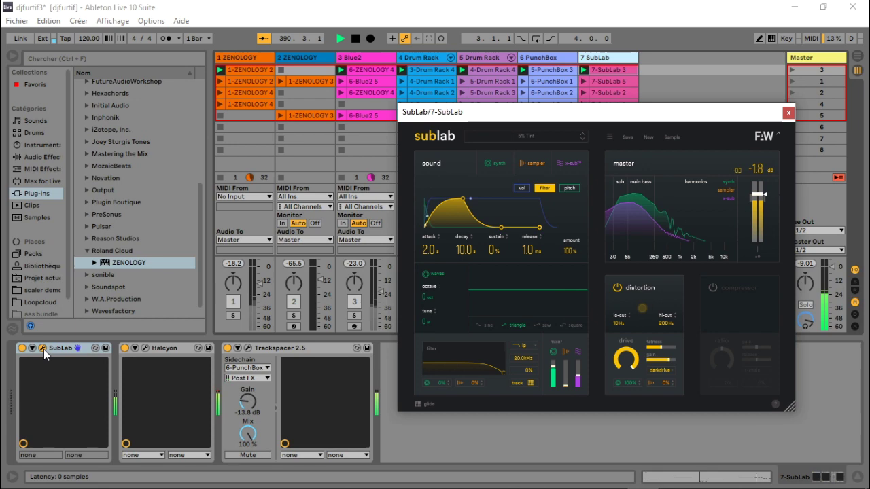
pyautogui.press('space')
# Inspect the Halcyon effect on the 7 SubLab track during playback and close its window.
pyautogui.click(145, 348)
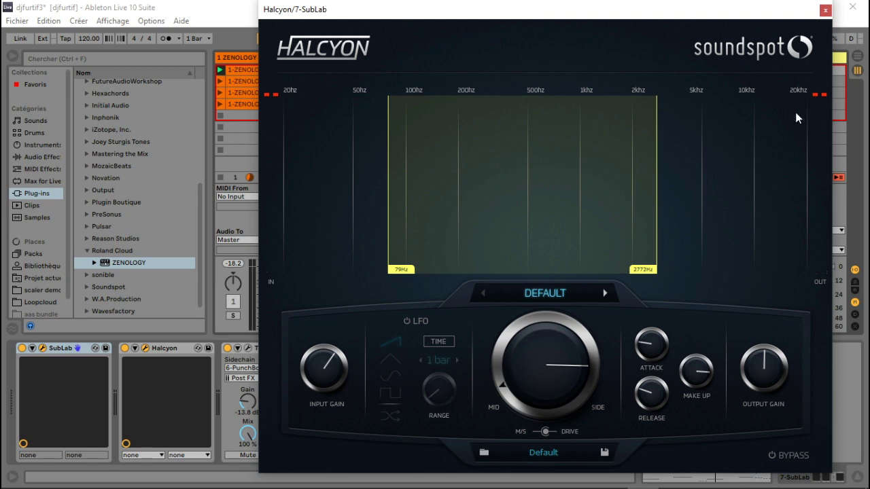
pyautogui.click(182, 324)
pyautogui.press('space')
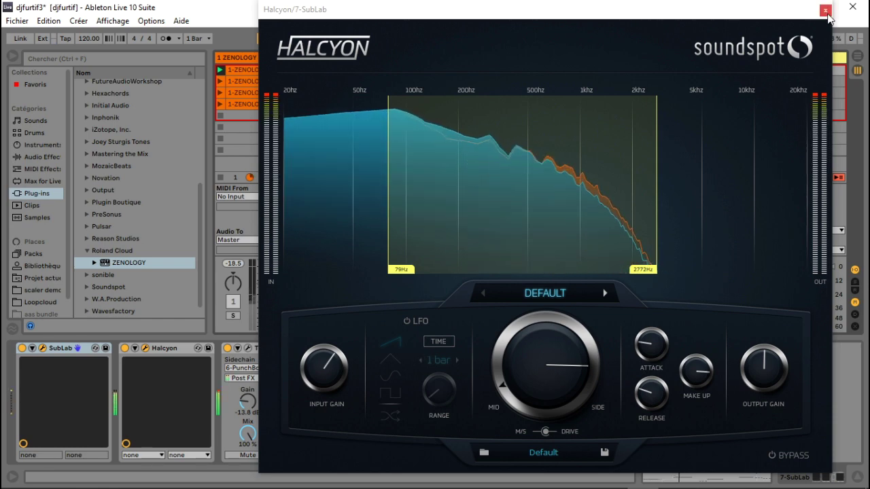
pyautogui.click(825, 10)
pyautogui.press('space')
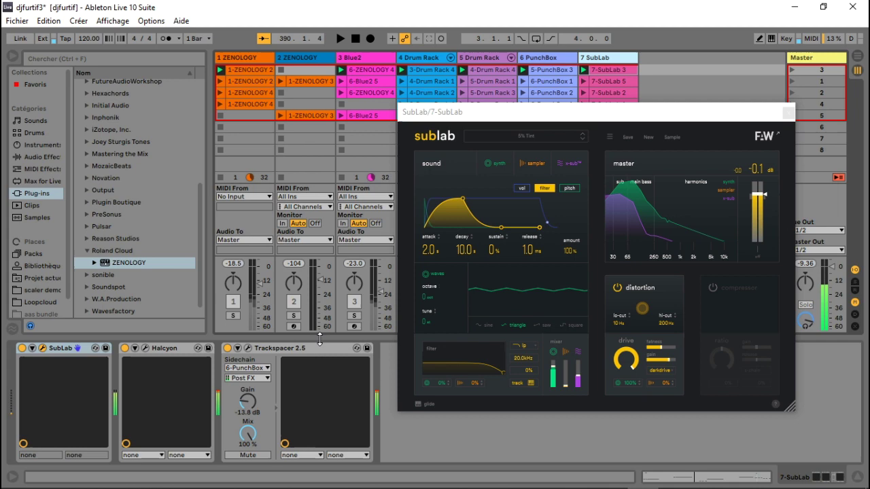
# Inspect the Trackspacer 2.5 effect on the 7 SubLab track and close the SubLab and Trackspacer windows.
pyautogui.click(248, 348)
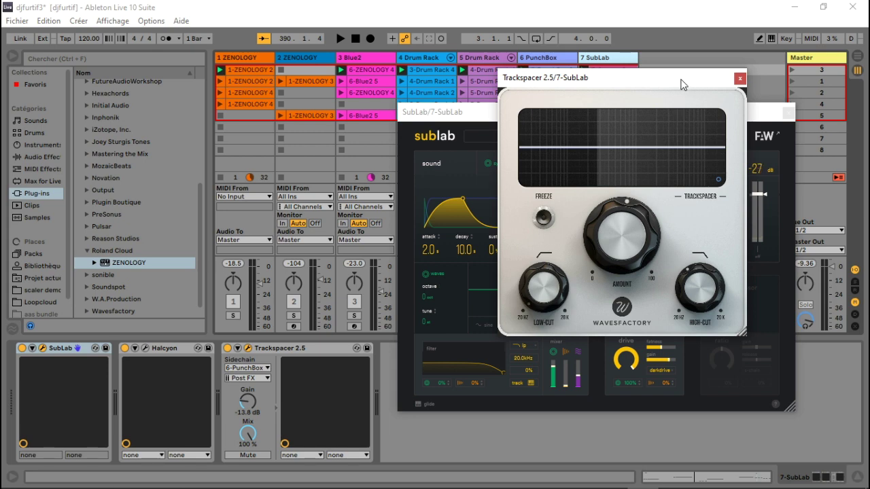
pyautogui.moveTo(682, 84); pyautogui.dragTo(680, 228)
pyautogui.click(788, 113)
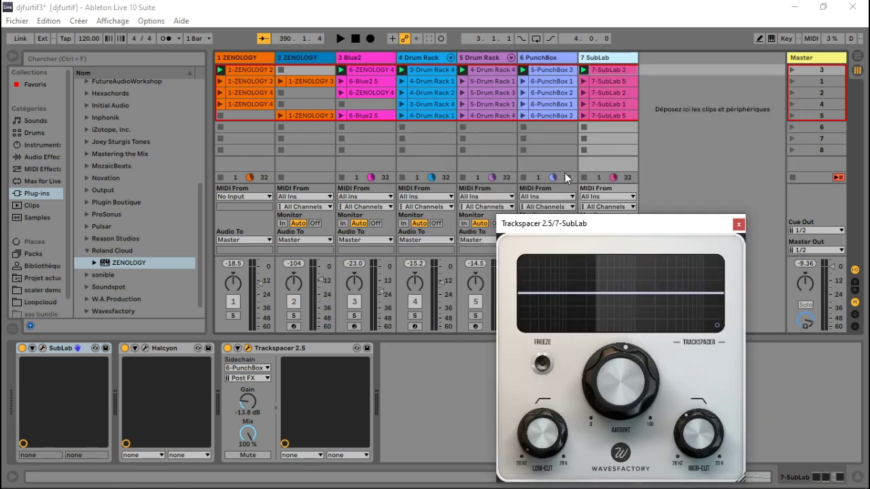
pyautogui.click(738, 225)
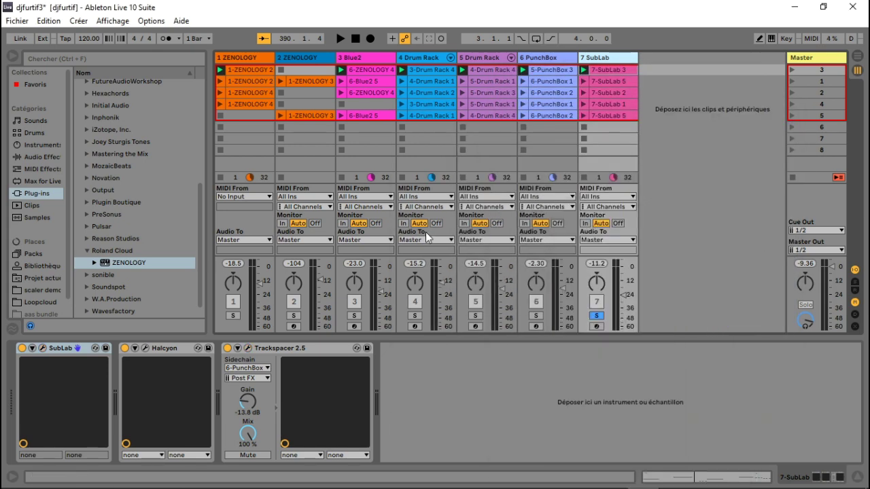
# Unsolo 7 SubLab, deactivate tracks 1 to 5 and launch scene 1 to hear only PunchBox and SubLab.
pyautogui.click(596, 317)
pyautogui.click(475, 303)
pyautogui.click(414, 302)
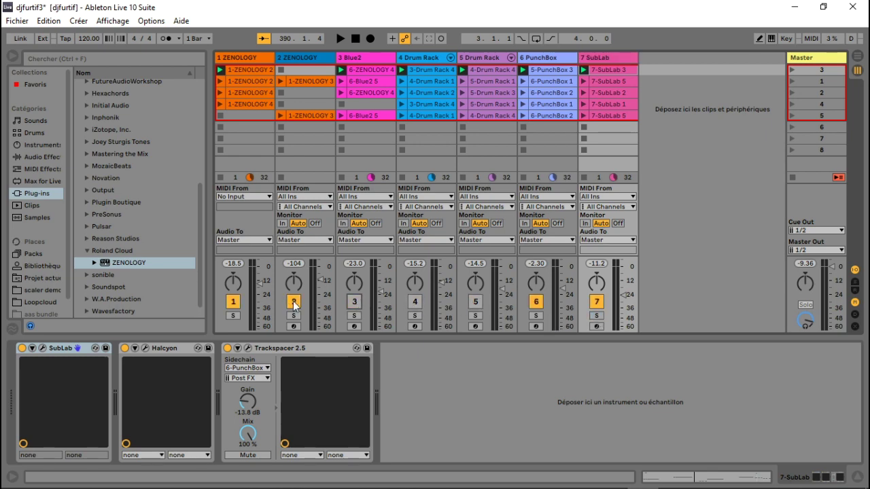
pyautogui.click(233, 303)
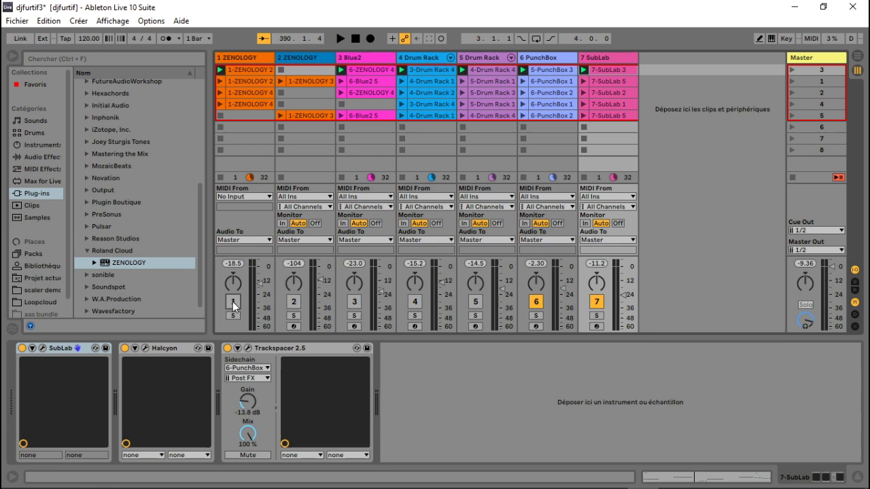
pyautogui.press('Down')
pyautogui.press('Return')
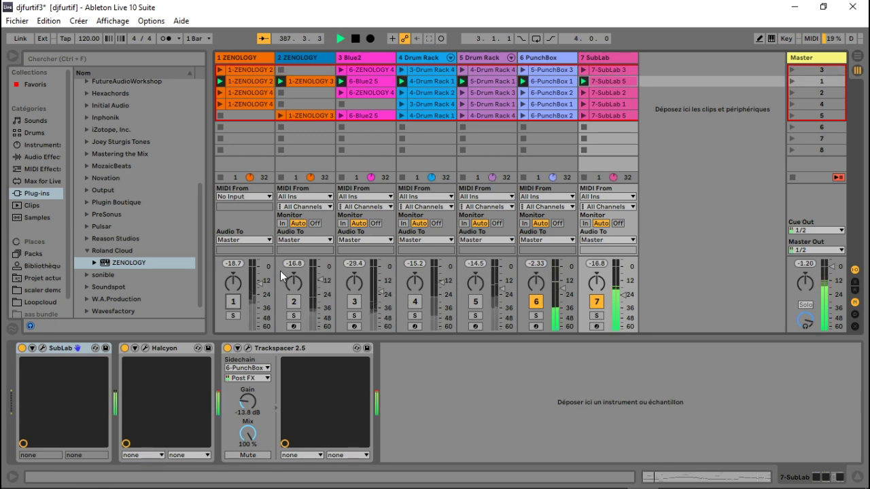
# Inspect the Trackspacer 2.5 effect on the 7 SubLab track during playback, then stop playback and close its window.
pyautogui.click(248, 351)
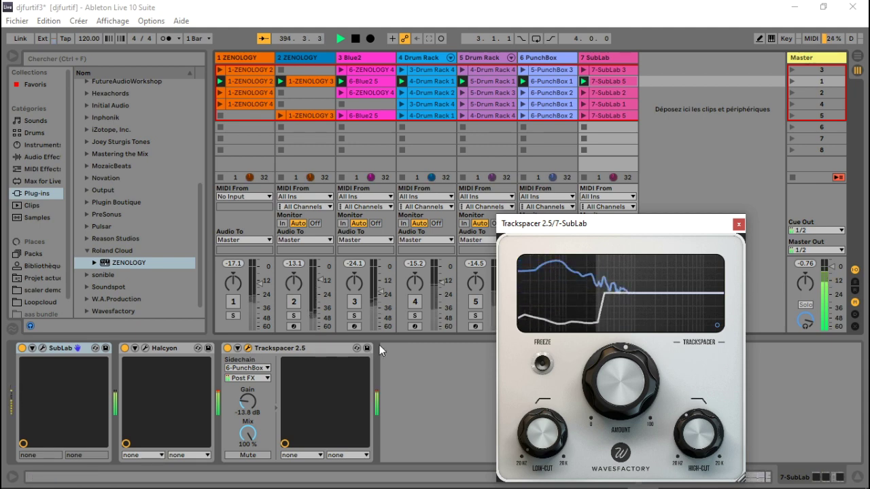
pyautogui.press('space')
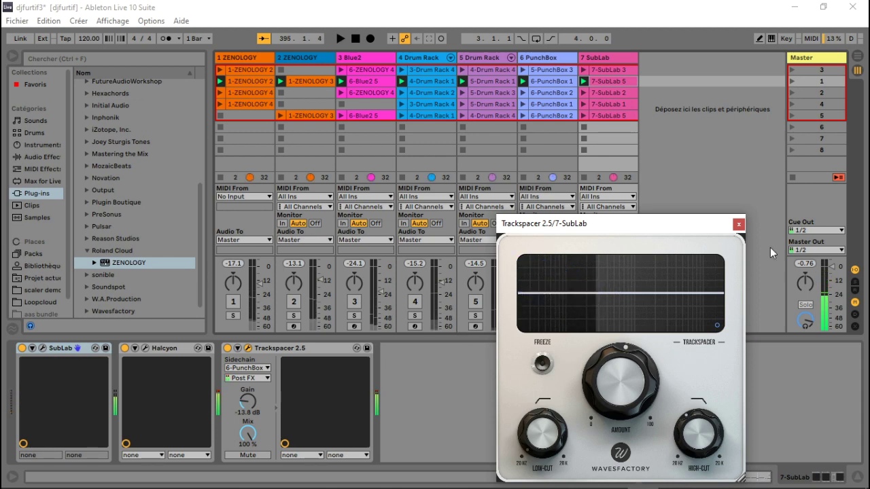
pyautogui.click(737, 224)
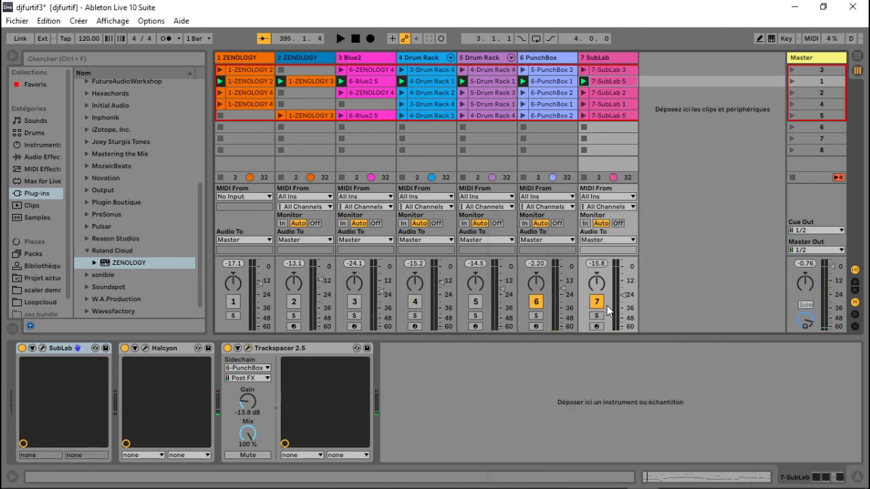
# Reactivate tracks 1 to 5 and play the full set from scene 3 down to scene 5, finishing with scene 3 before stopping playback.
pyautogui.keyDown('ctrl'); pyautogui.click(475, 301); pyautogui.keyUp('ctrl')
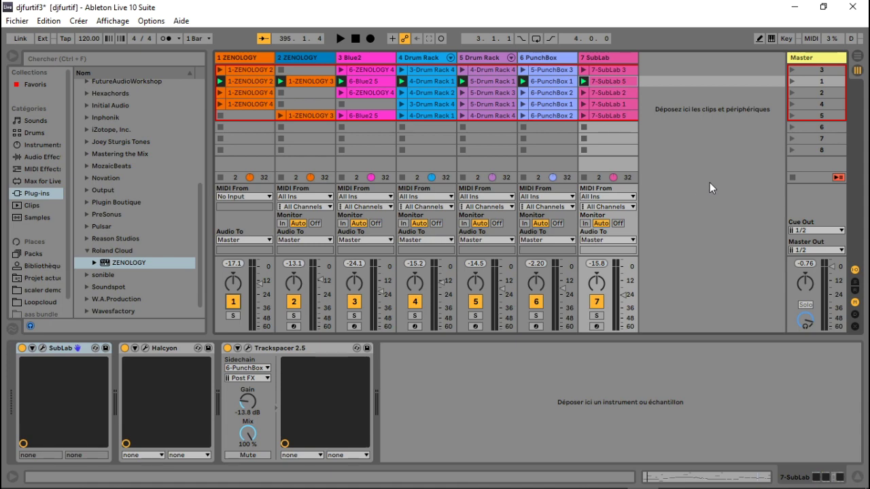
pyautogui.click(790, 69)
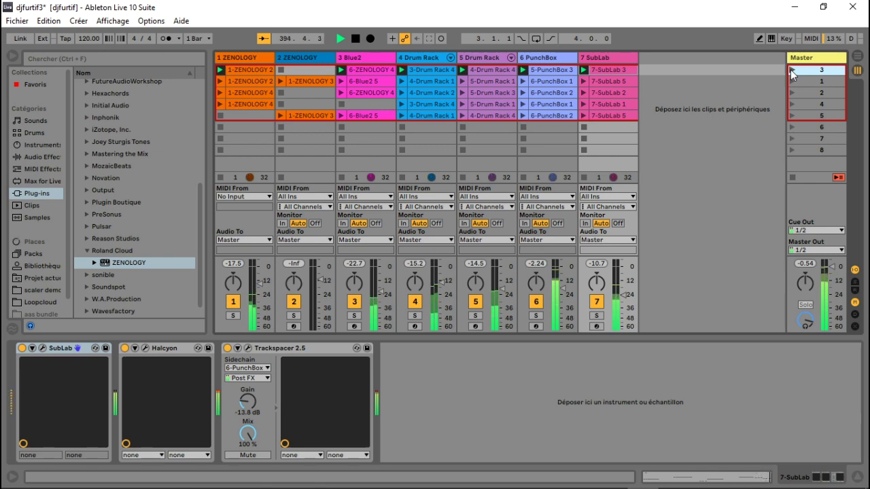
pyautogui.press('Down')
pyautogui.press('Return')
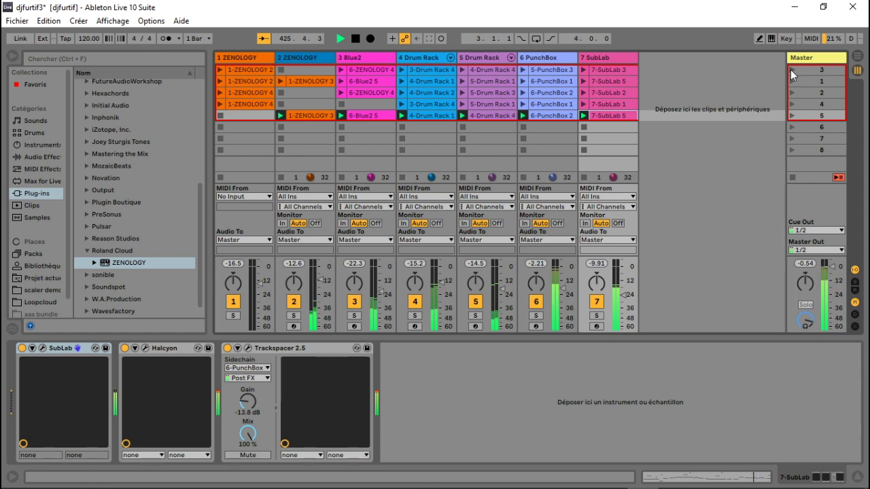
pyautogui.click(790, 70)
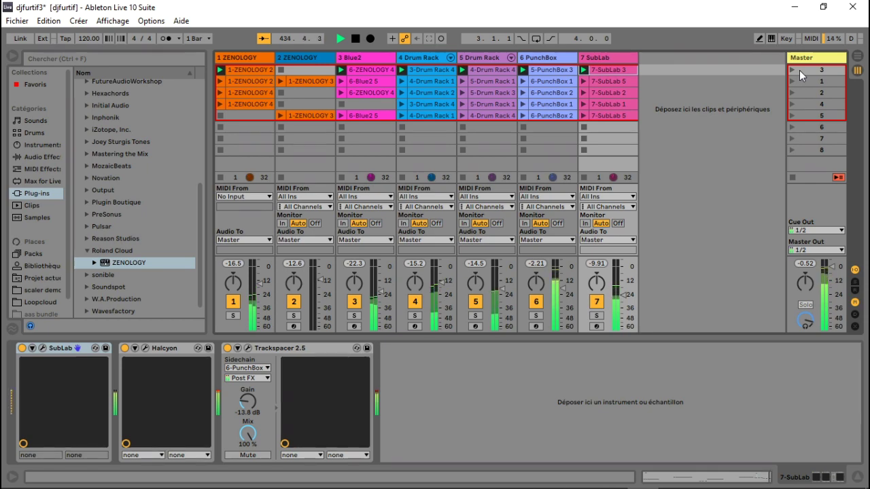
pyautogui.press('space')
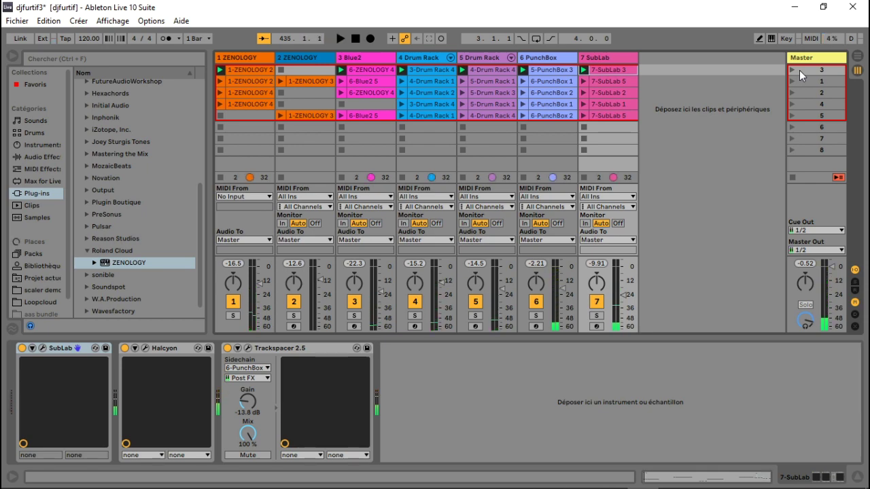